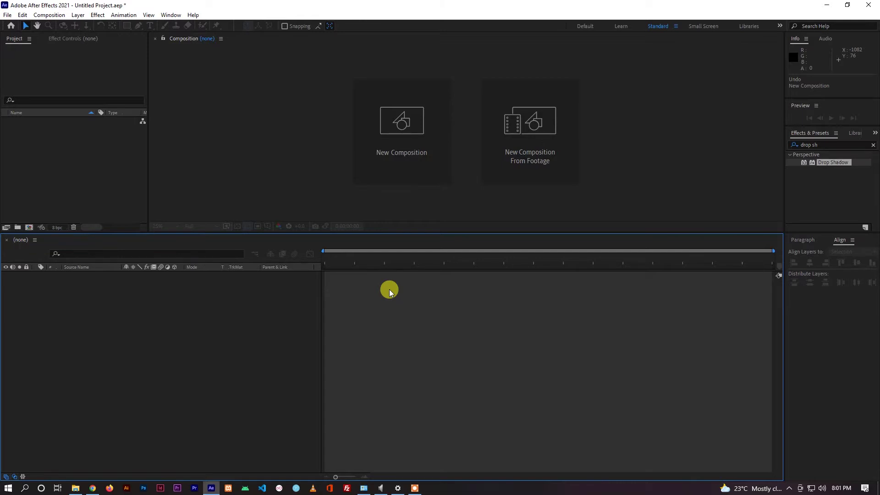
- Create a 1920×1080 composition named Main Comp
left_click(409, 152)
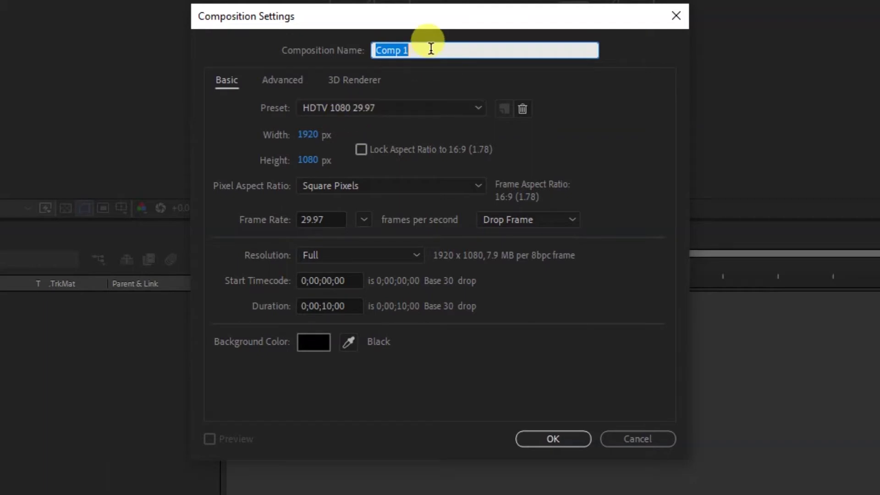
type("Main C")
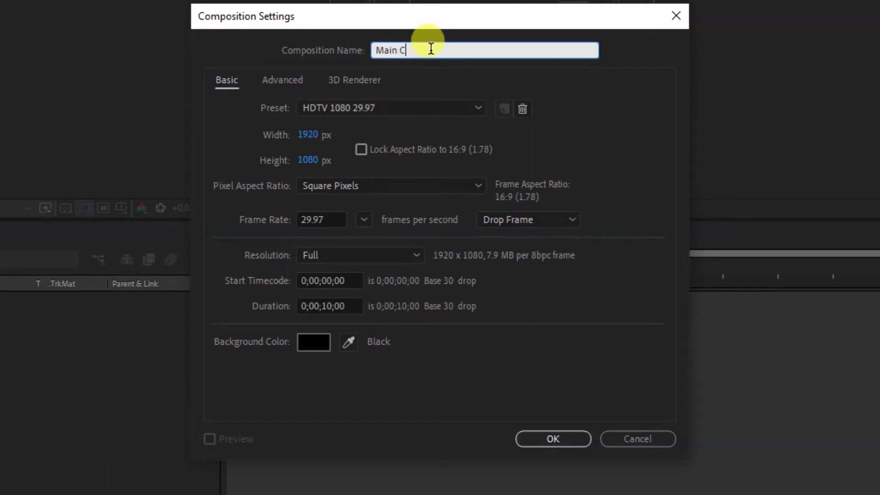
type("a")
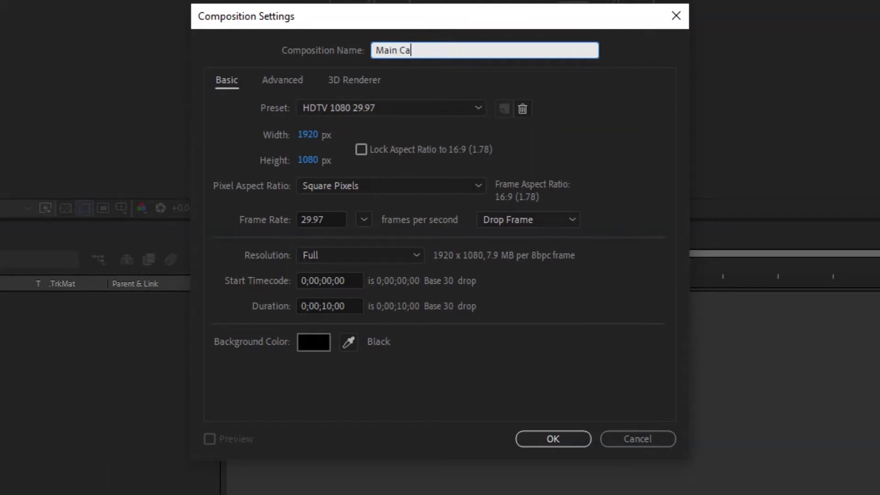
key("BackSpace")
type("omp")
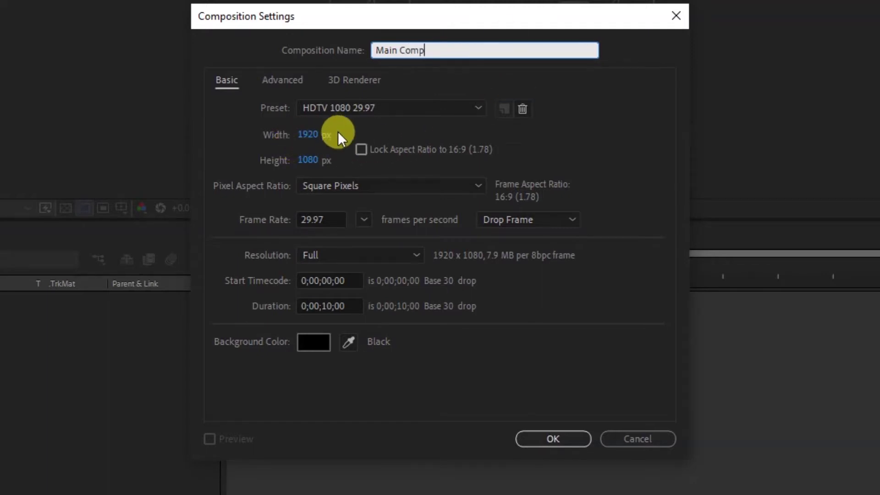
left_click(308, 160)
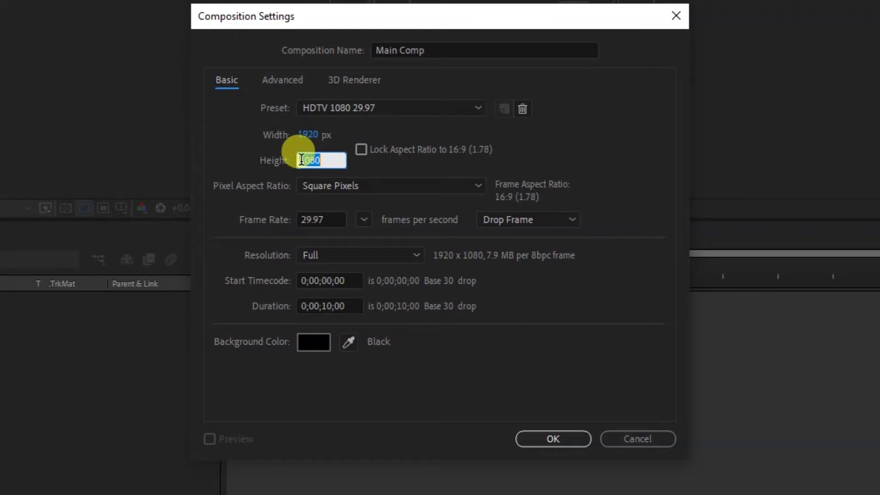
left_click(383, 168)
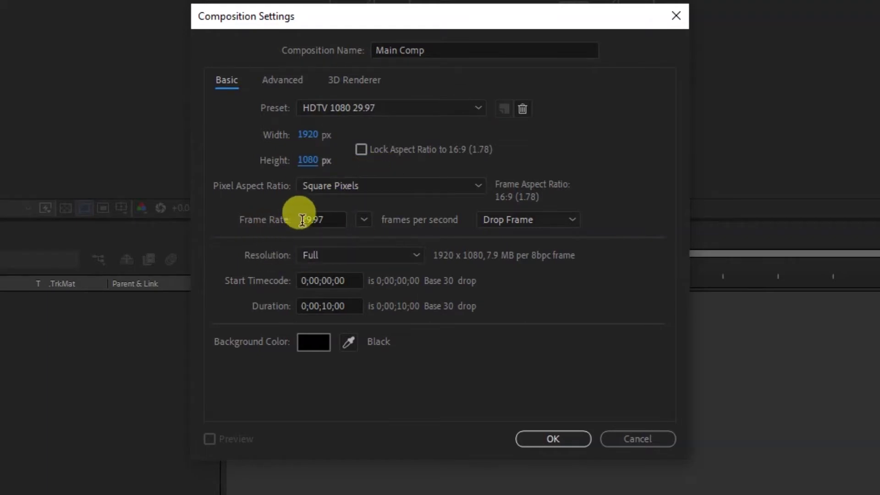
left_click(328, 307)
left_click(544, 444)
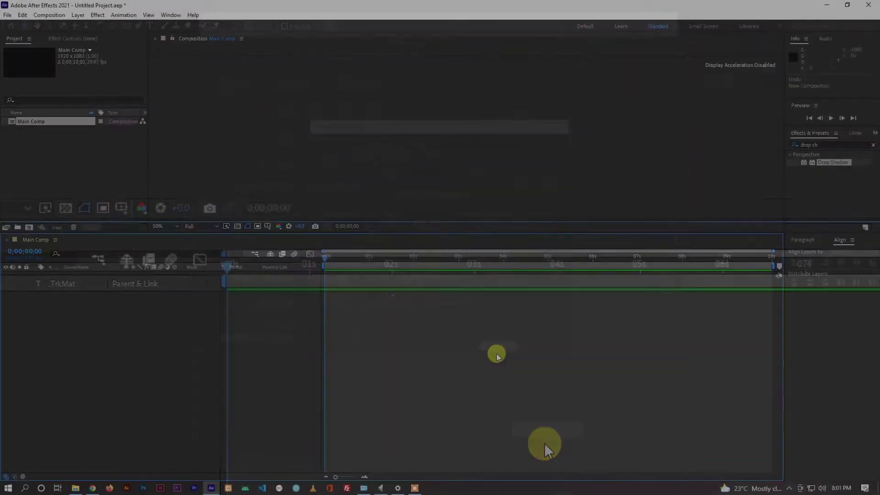
- Create a second composition named Logo, 600 by 600 pixels
left_click(49, 15)
left_click(63, 23)
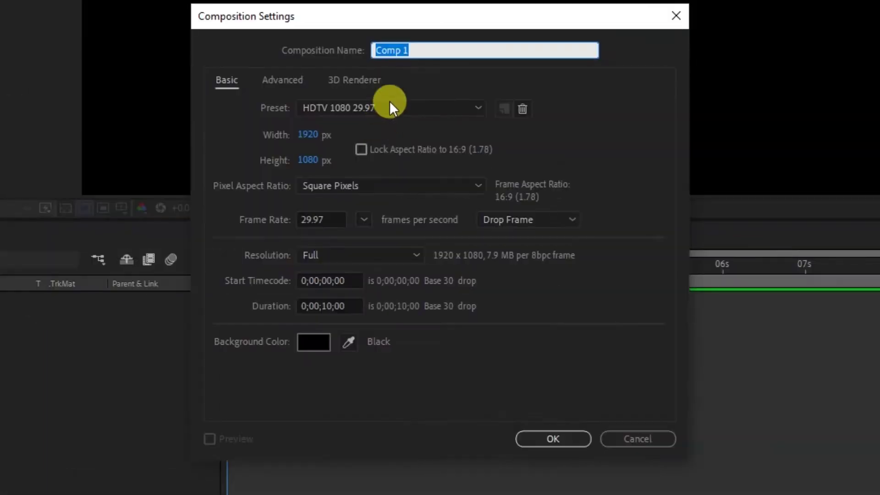
type("Logo")
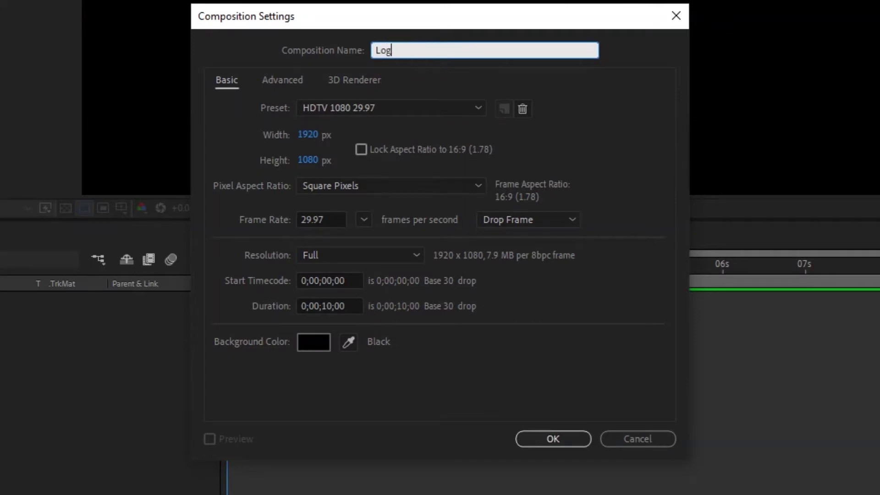
left_click(308, 134)
type("600")
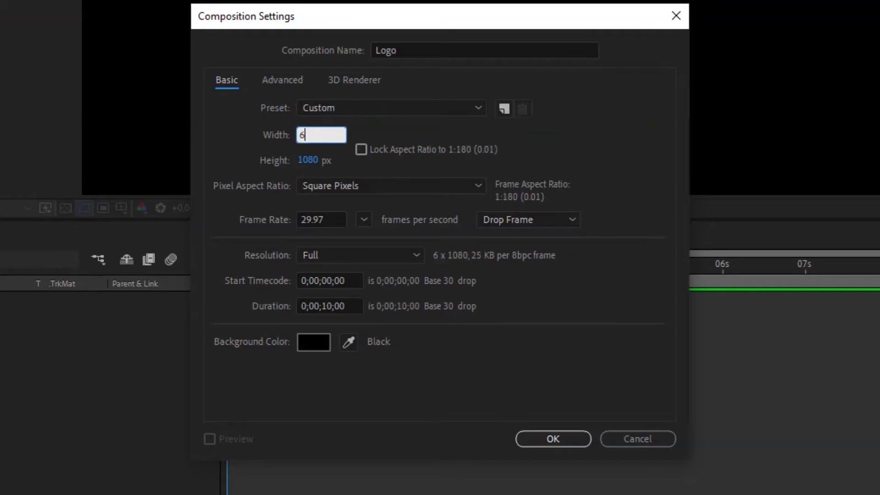
left_click(311, 158)
type("600")
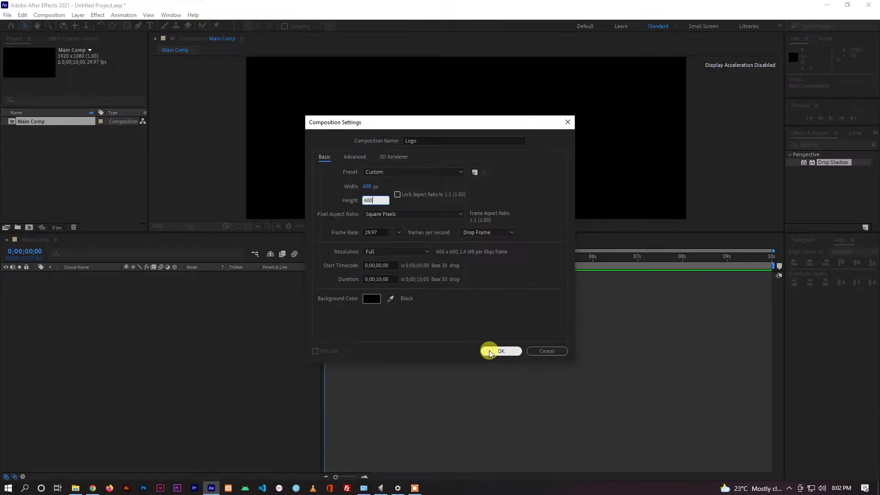
left_click(530, 439)
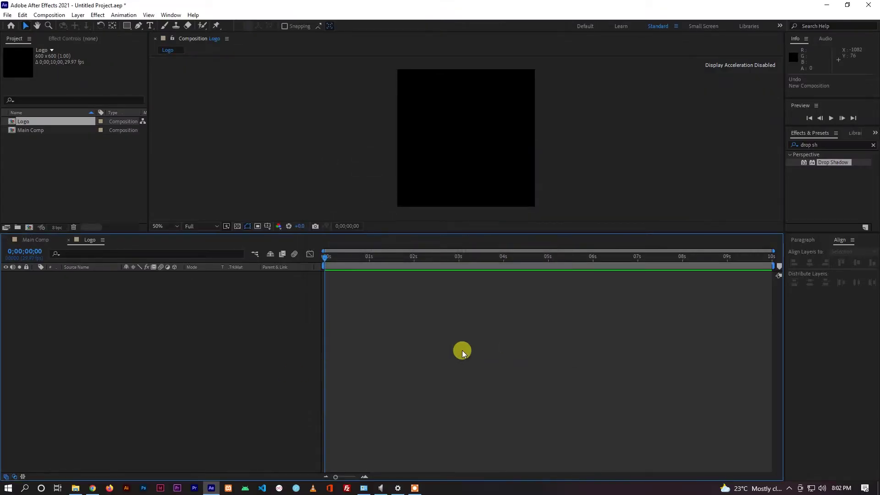
- Import edwardmuss-logo.pdf into the Logo comp, scale it to 146%, and return to Main Comp
left_click(76, 487)
left_click_drag(240, 87, 109, 297)
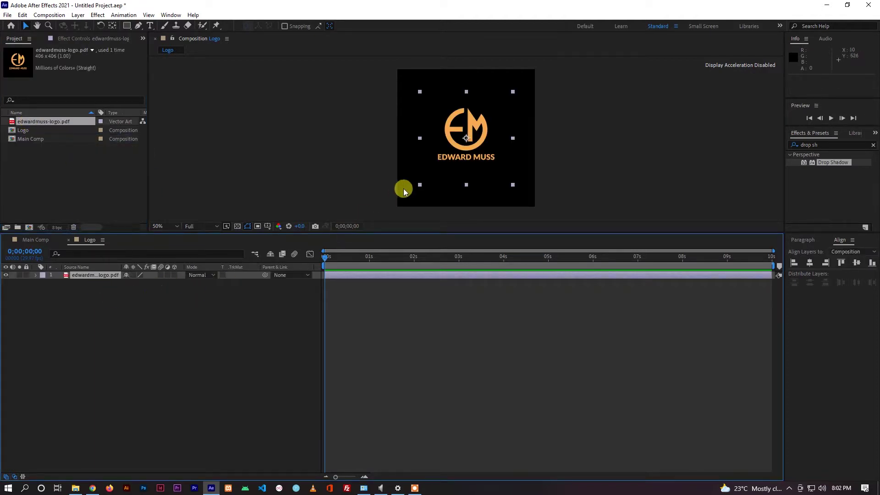
key("s")
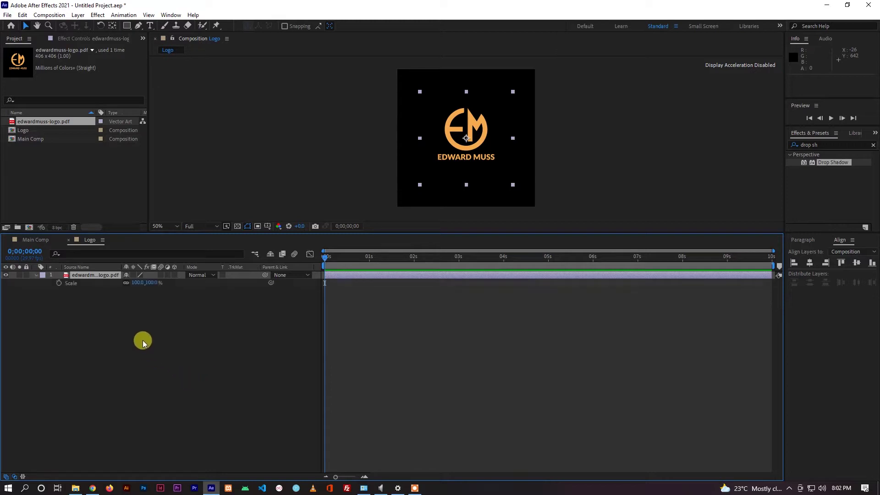
left_click_drag(157, 283, 172, 281)
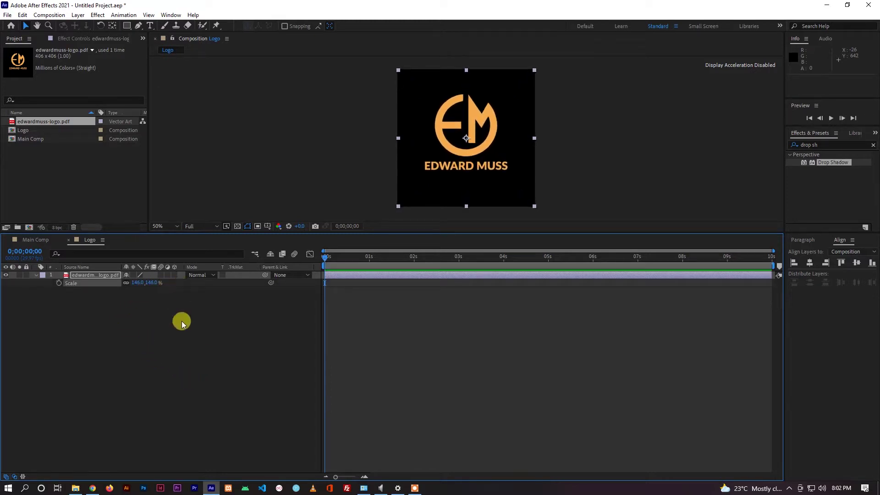
key("s")
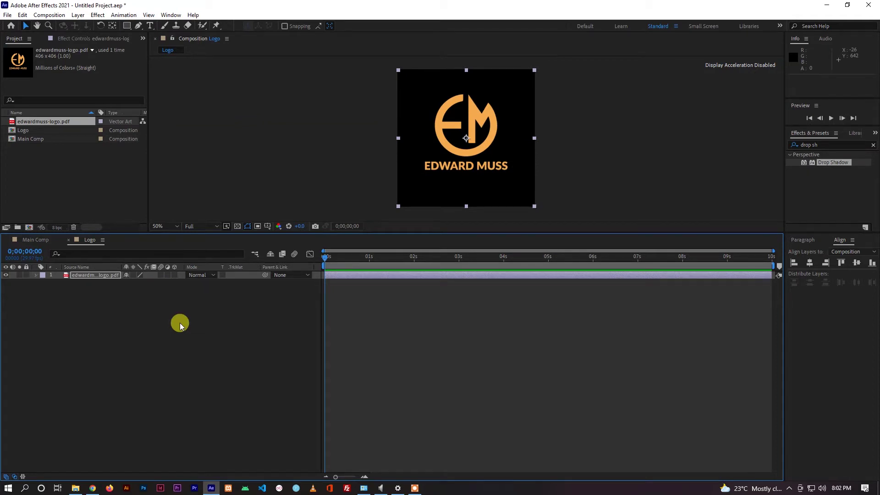
left_click(35, 239)
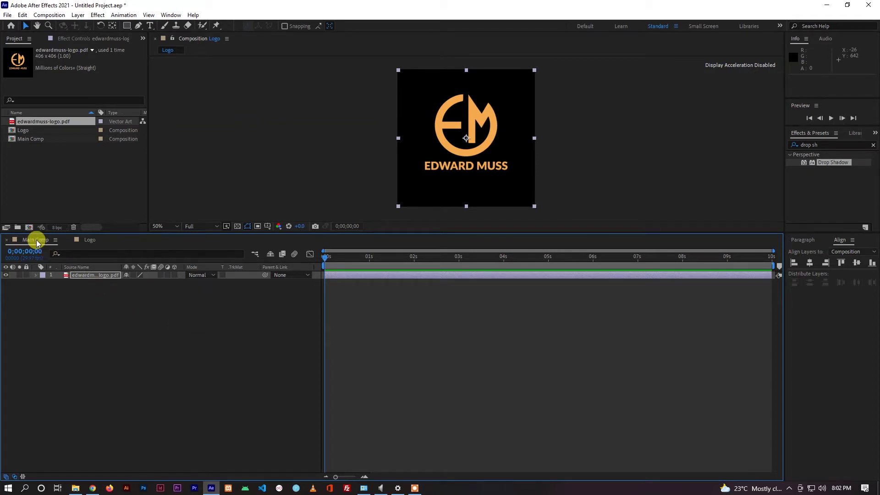
- Add the Logo composition as a layer in Main Comp and zoom the viewer to 25%
left_click(15, 131)
left_click_drag(14, 133, 39, 286)
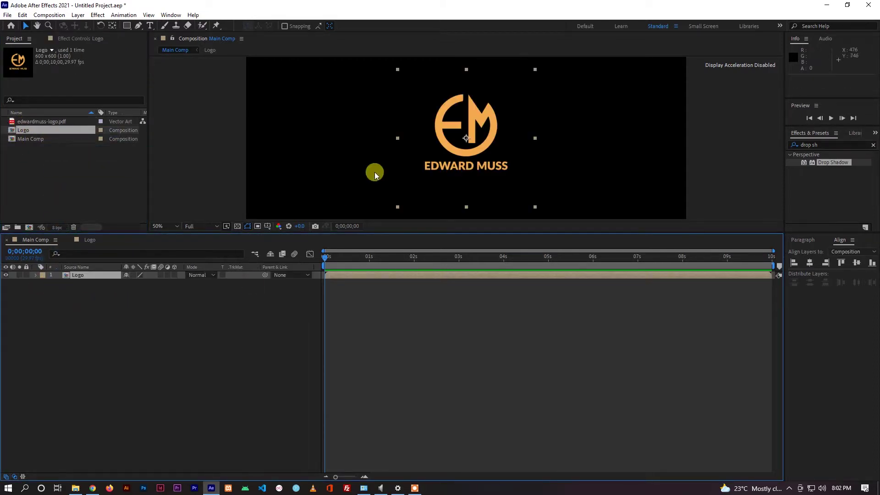
key("comma")
key("period")
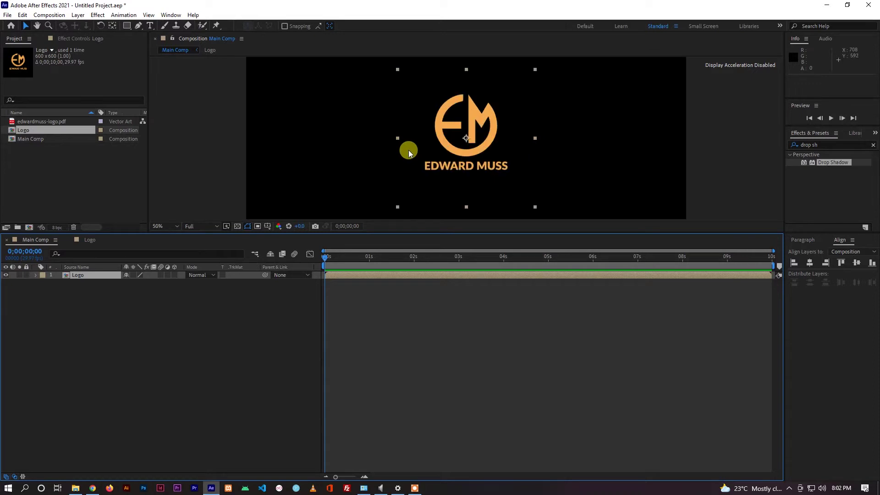
key("comma")
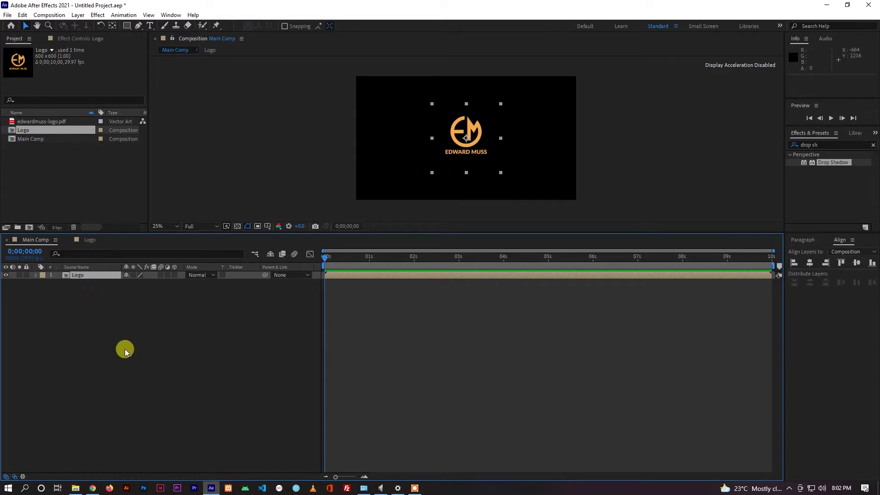
- Set the Logo layer's Scale to 150%
key("s")
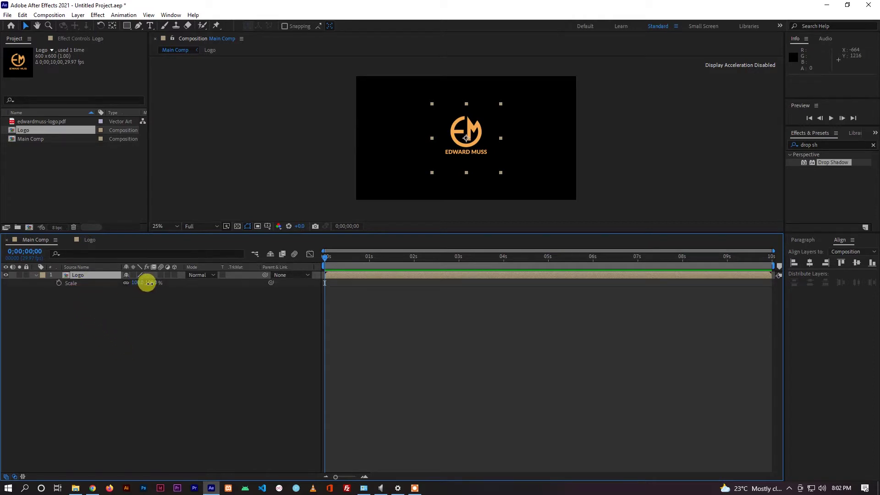
left_click_drag(149, 286, 167, 285)
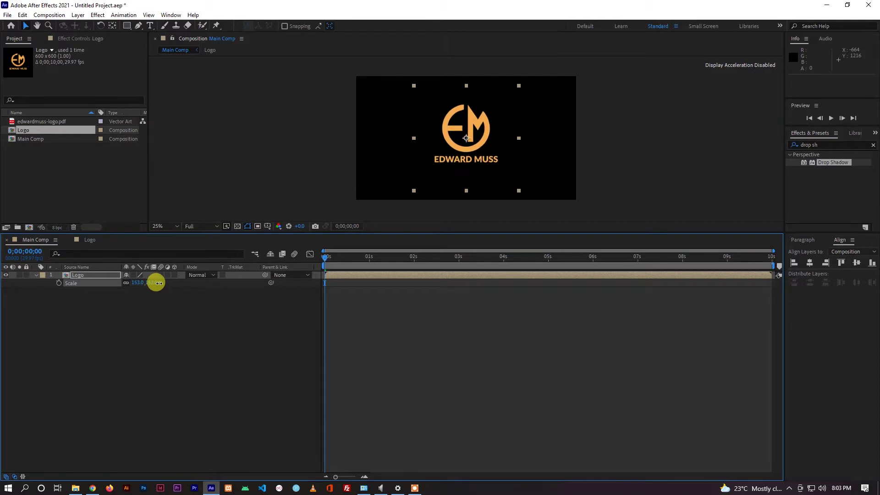
left_click_drag(153, 282, 153, 284)
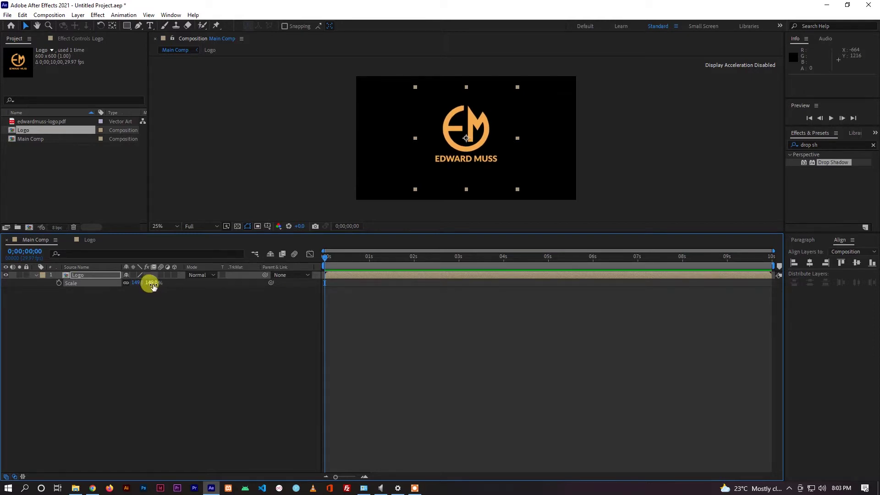
left_click(153, 283)
type("150")
left_click(153, 285)
left_click(36, 275)
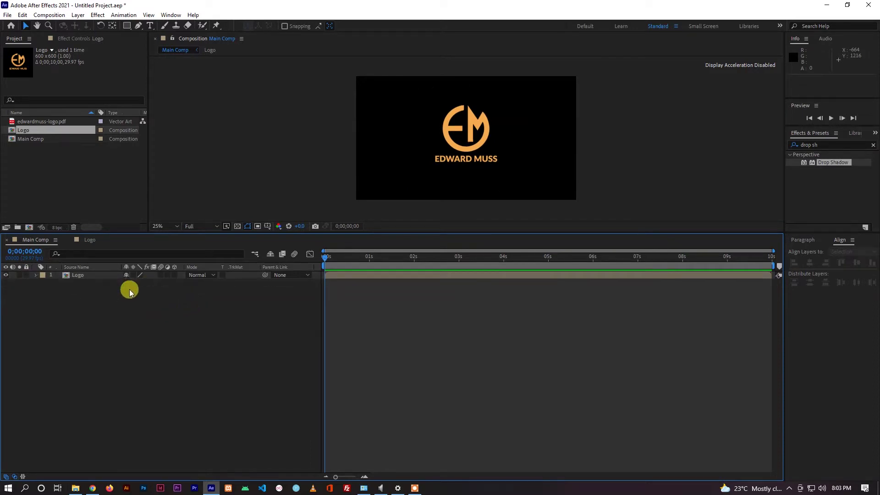
- Darken the Logo layer with legacy Brightness & Contrast at Brightness -150, then make it 3D
left_click(90, 276)
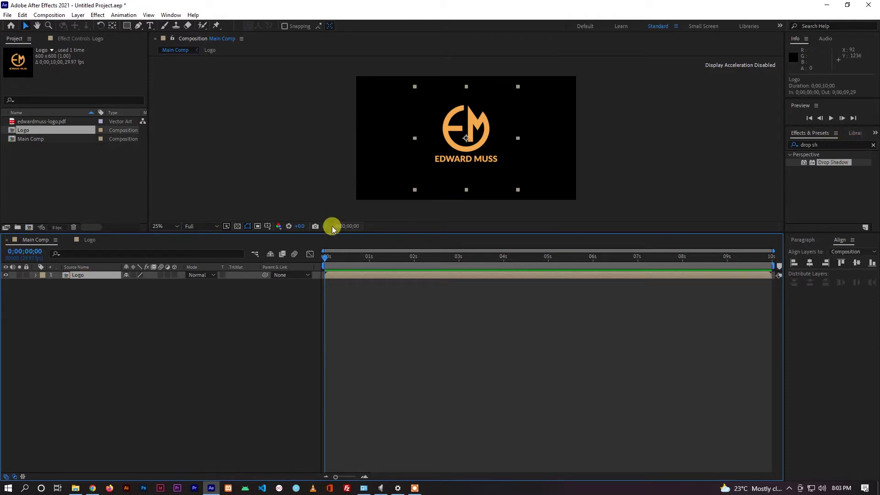
left_click(820, 145)
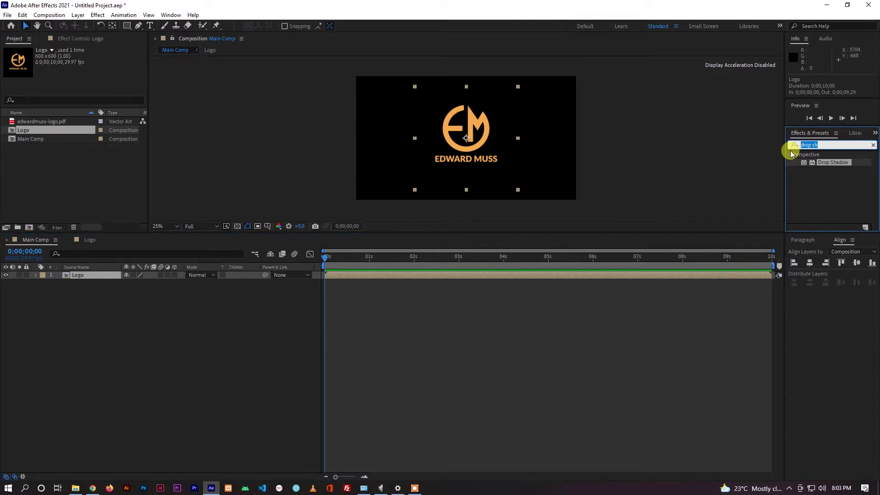
type("brigh")
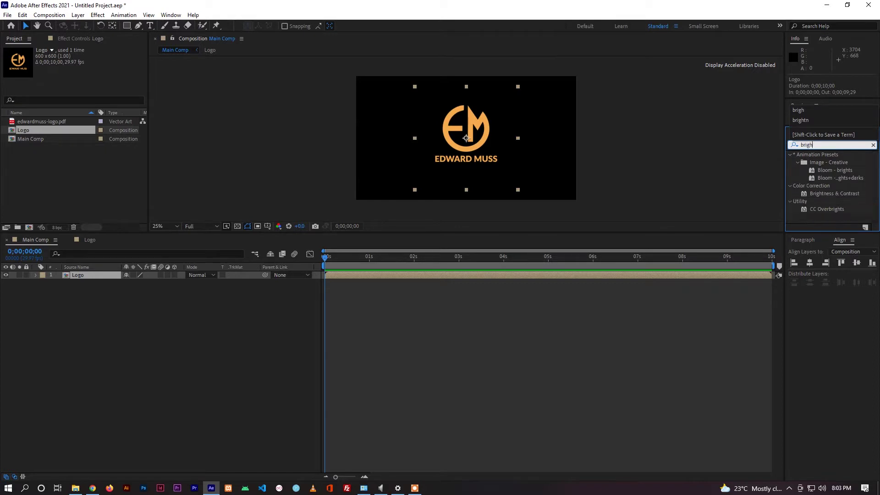
left_click_drag(825, 194, 91, 274)
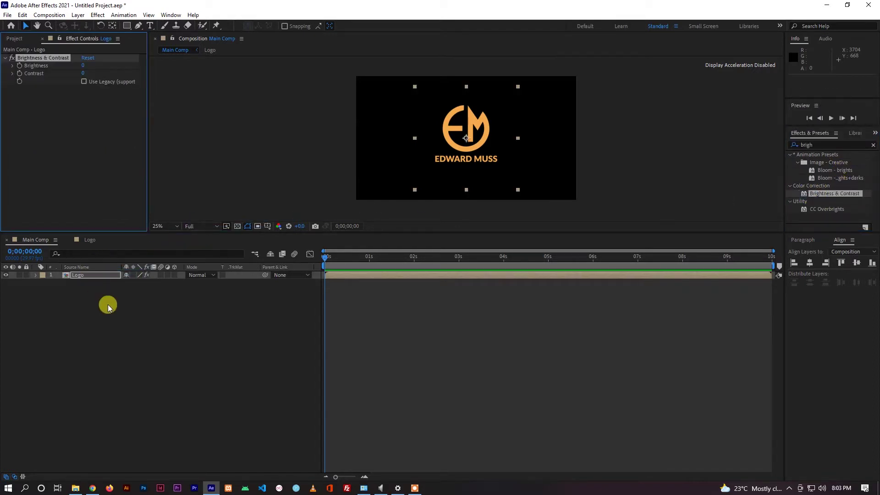
left_click(84, 81)
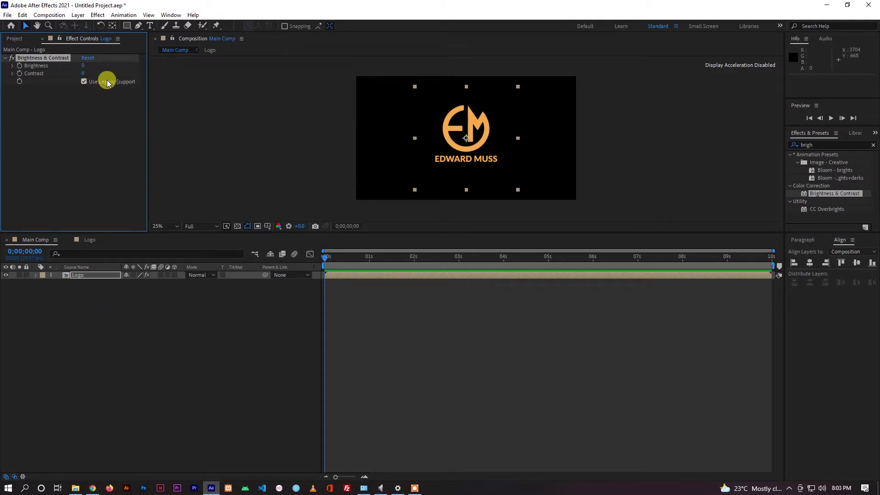
left_click(83, 66)
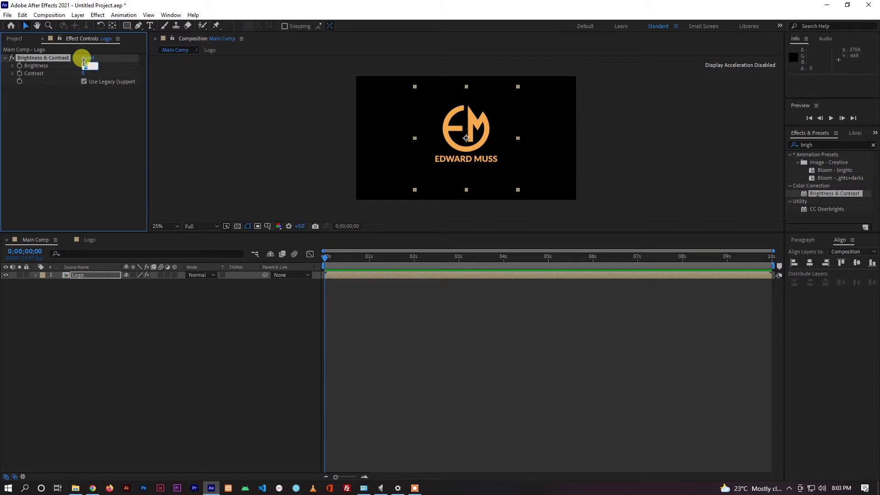
type("-150")
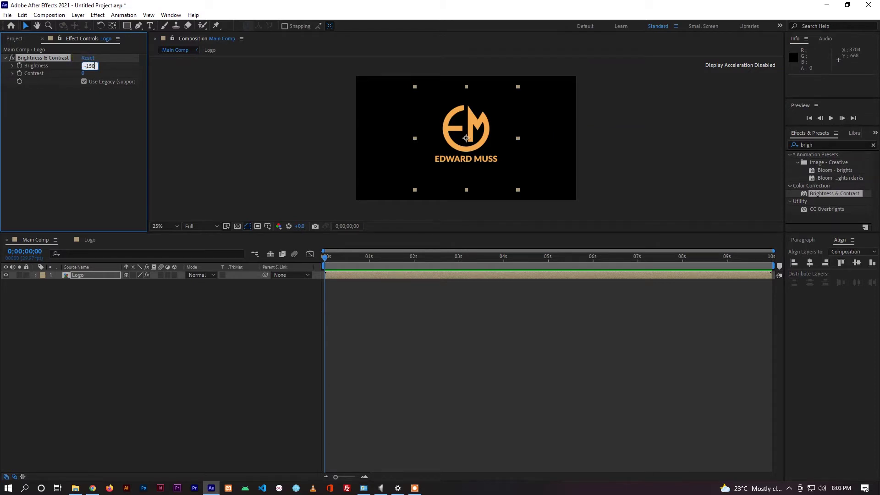
left_click(67, 276)
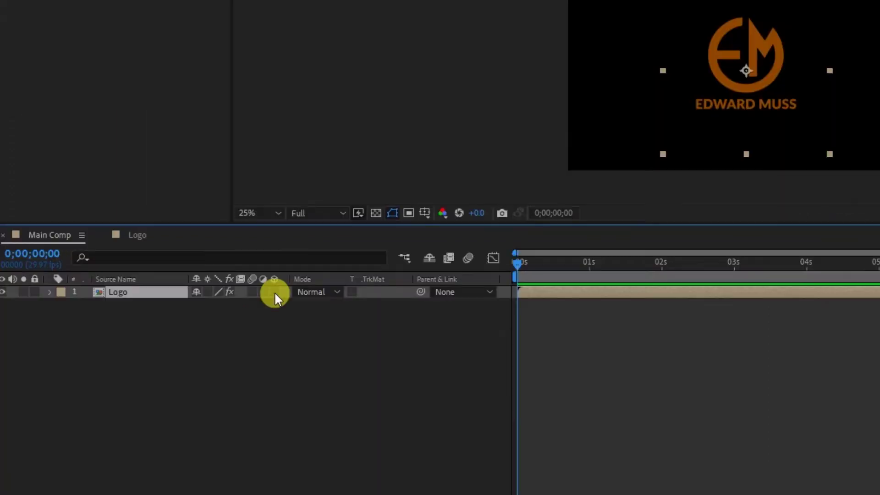
left_click(173, 274)
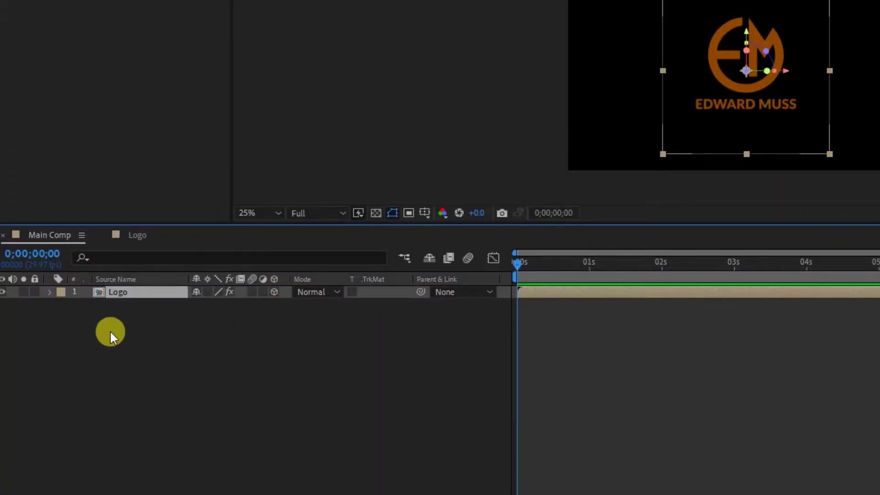
- Separate the Logo layer's Position into X, Y, Z and drive Z Position with an index expression
key("p")
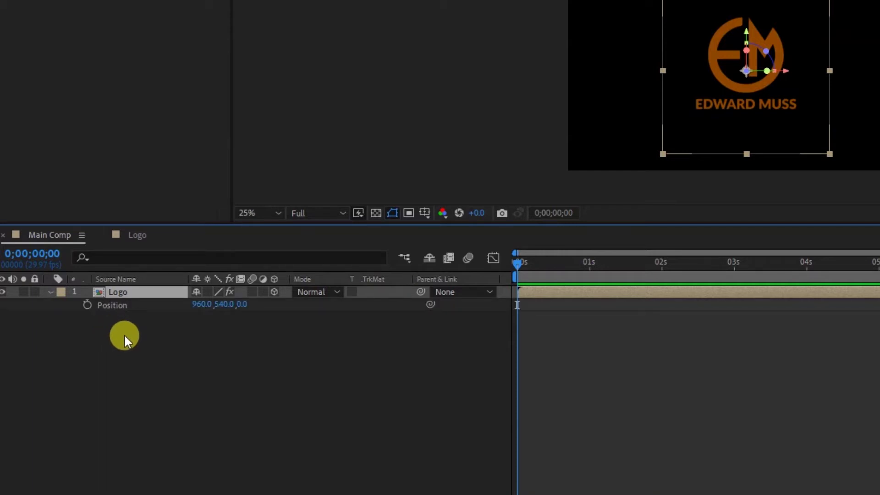
right_click(126, 304)
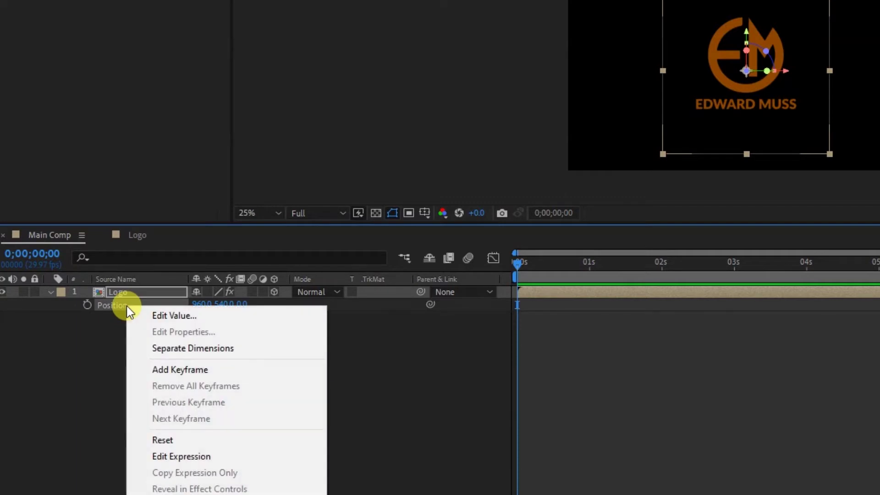
left_click(165, 350)
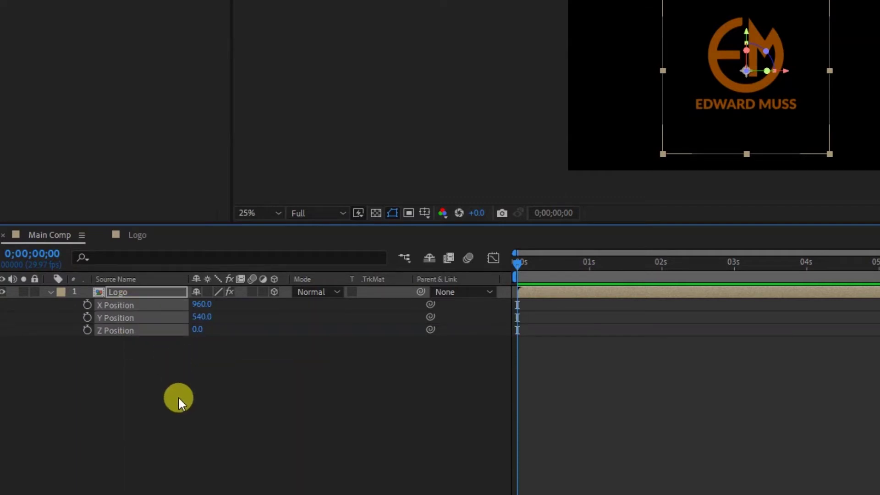
left_click(89, 330, "alt")
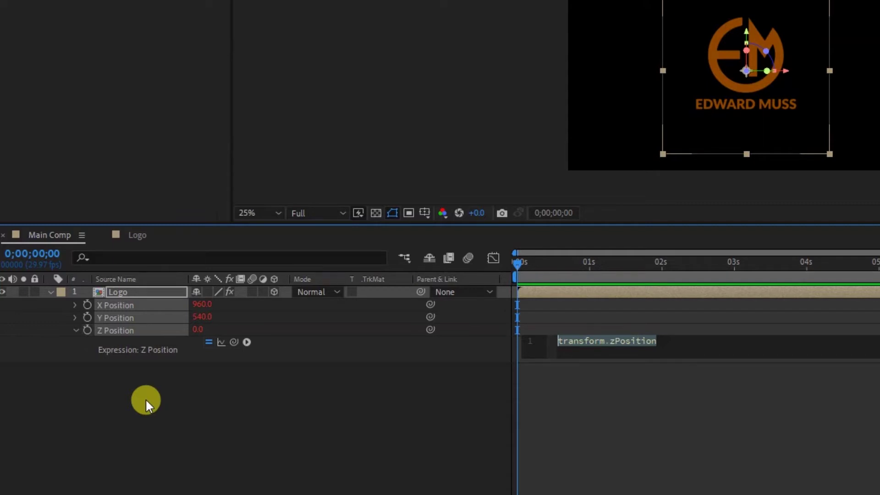
type("inde")
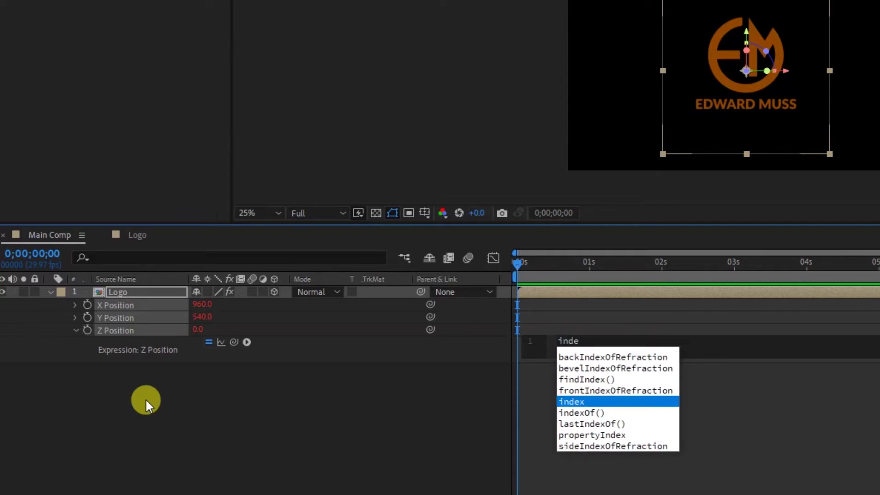
type("x")
left_click(145, 398)
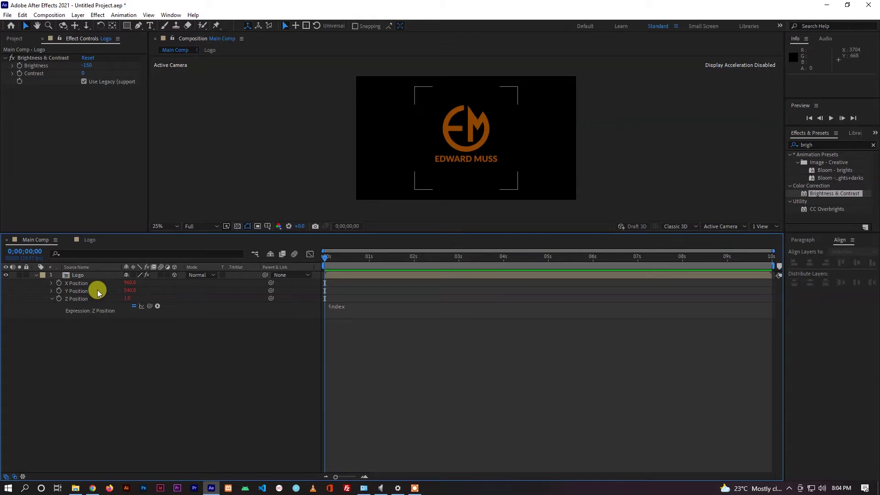
- Duplicate the Logo layer into a stack of copies and reset the top copy's Brightness & Contrast
left_click(93, 275)
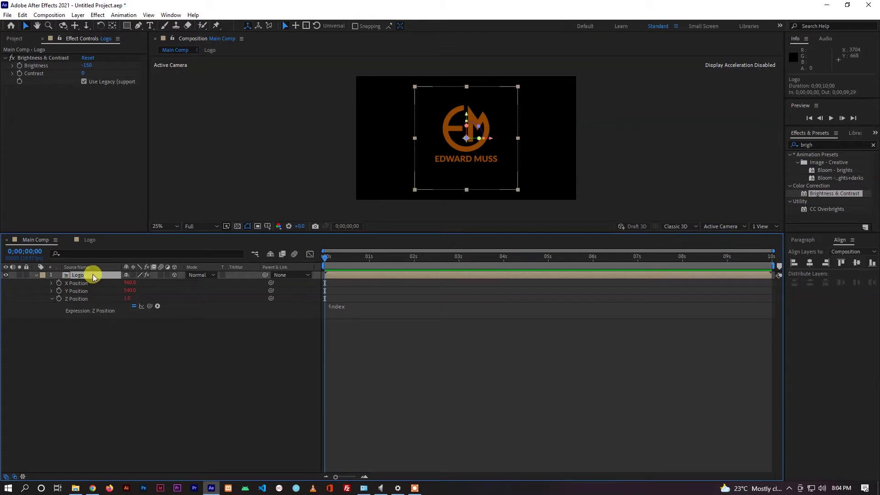
key("p")
key("p")
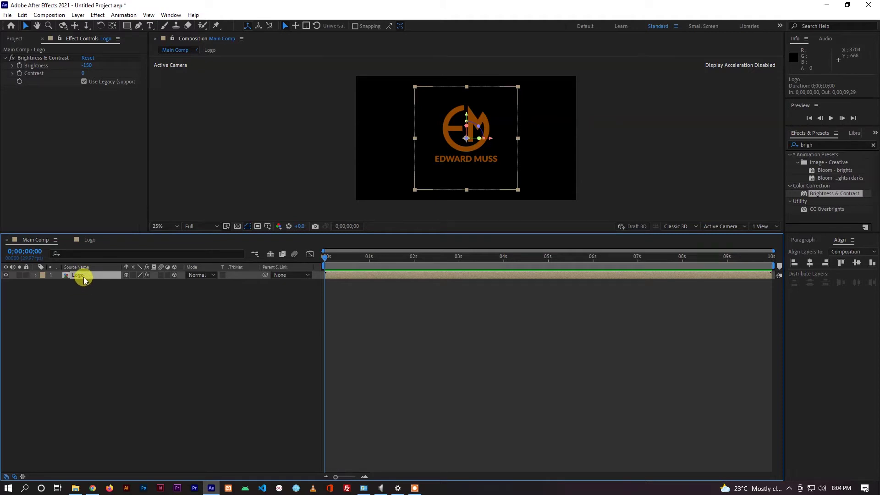
key("ctrl+d")
key("ctrl+d")
key("ctrl+d")
key("ctrl+d")
key("ctrl+d")
key("ctrl+d")
key("ctrl+d")
key("ctrl+d")
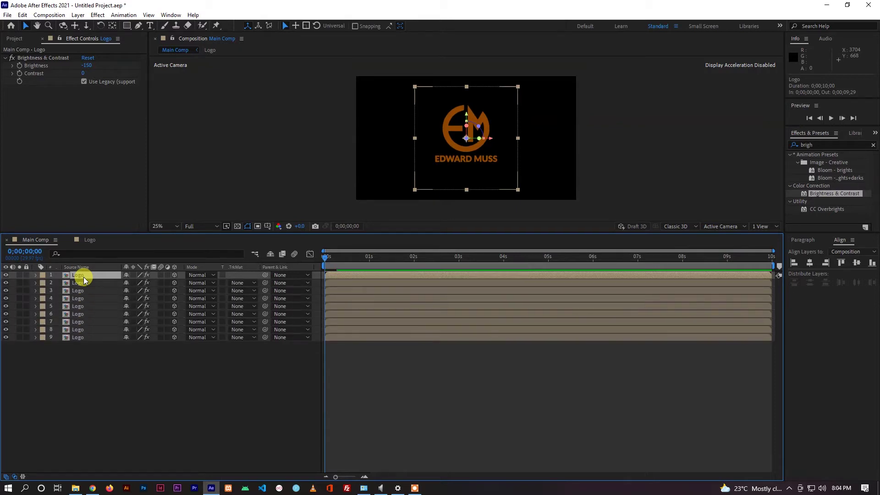
key("ctrl+d")
key("ctrl+d")
key("ctrl+d")
key("ctrl+d")
key("ctrl+d")
key("ctrl+d")
key("ctrl+d")
key("ctrl+d")
key("ctrl+d")
key("ctrl+d")
key("ctrl+d")
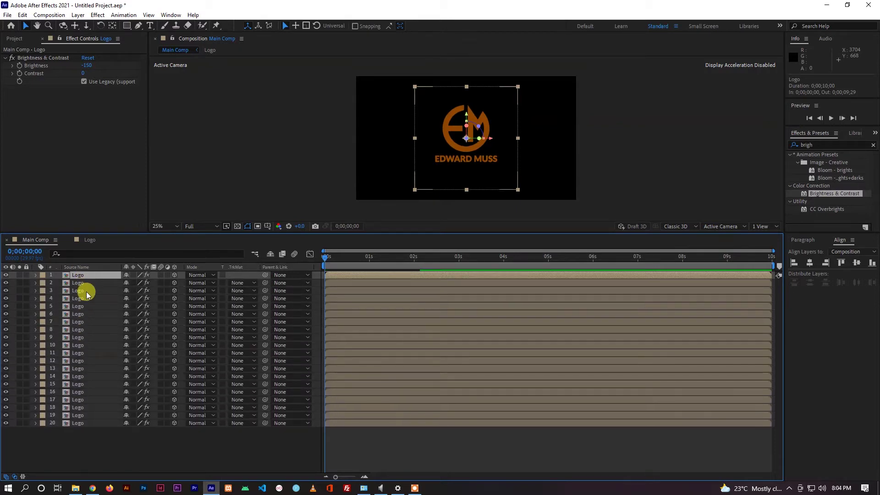
key("ctrl+d")
key("ctrl+d")
key("ctrl+d")
key("ctrl+d")
key("ctrl+d")
key("ctrl+d")
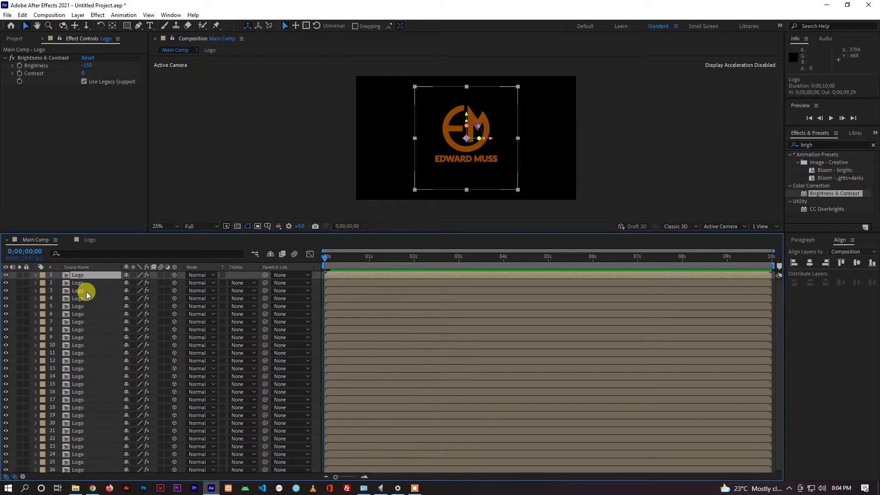
key("ctrl+d")
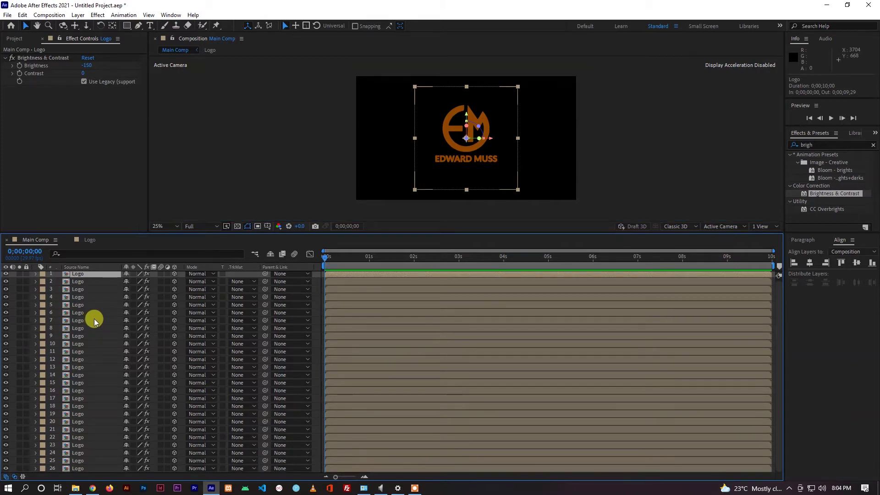
scroll(94, 318, "down", 1)
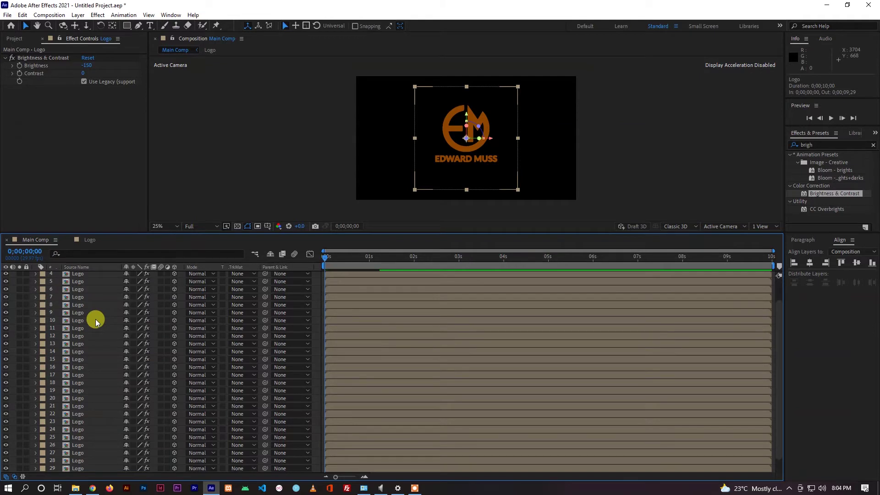
scroll(97, 325, "down", 1)
scroll(99, 328, "up", 2)
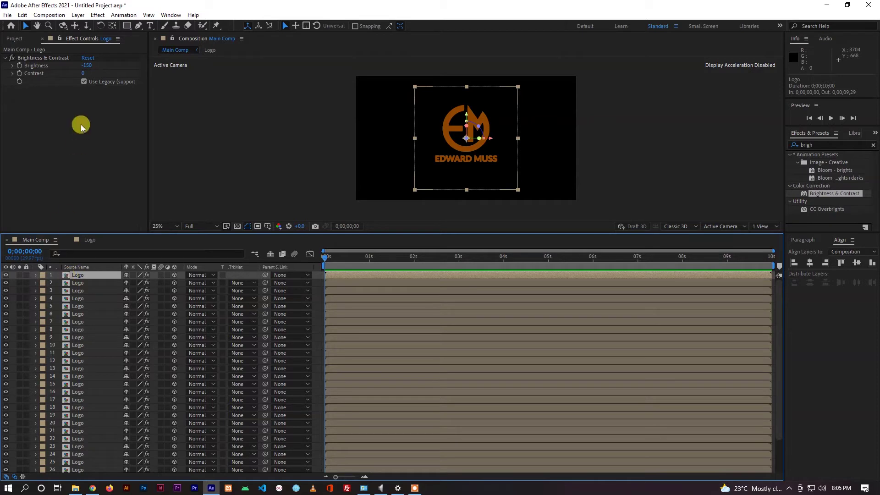
left_click(88, 58)
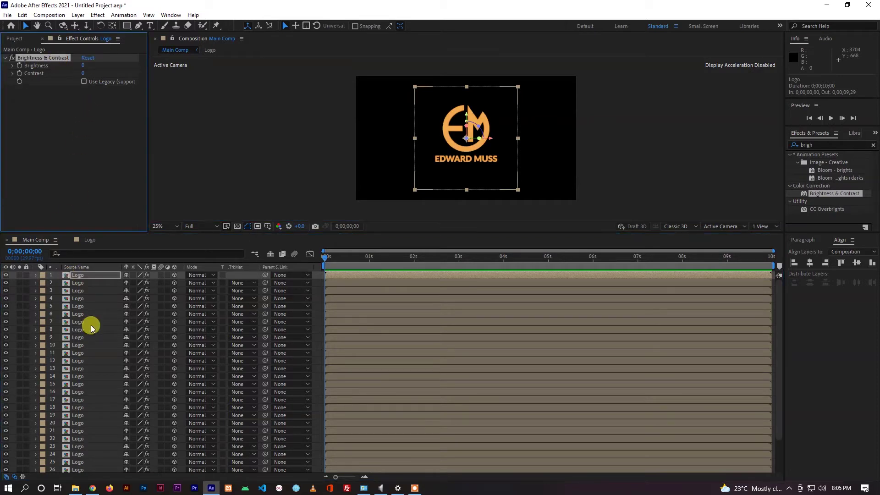
- Select the middle Logo layers, from layer 2 through layer 30
scroll(95, 339, "down", 2)
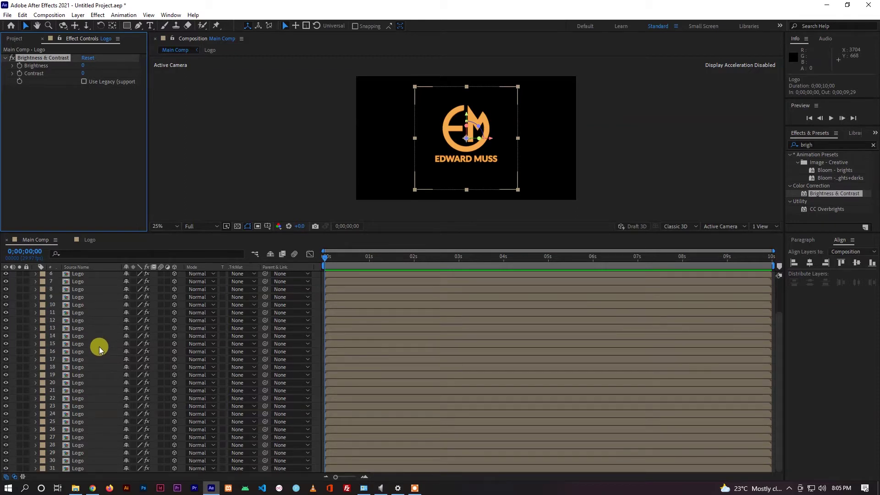
scroll(95, 372, "up", 2)
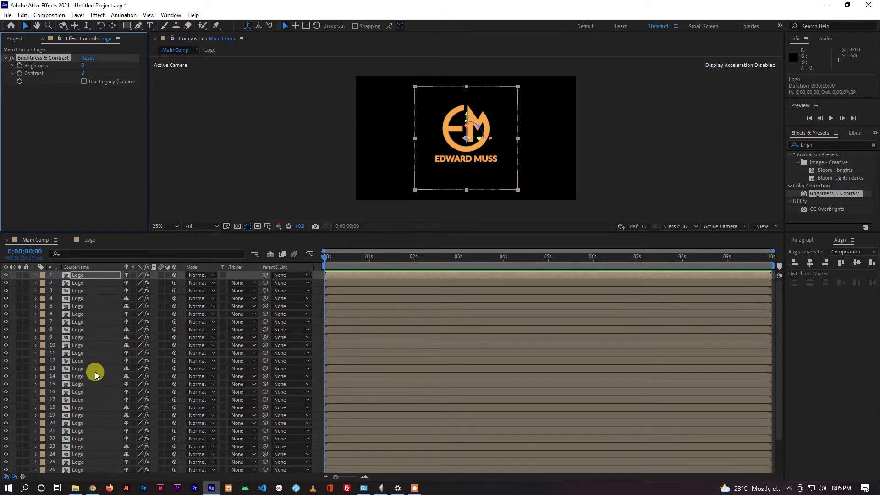
left_click(75, 283)
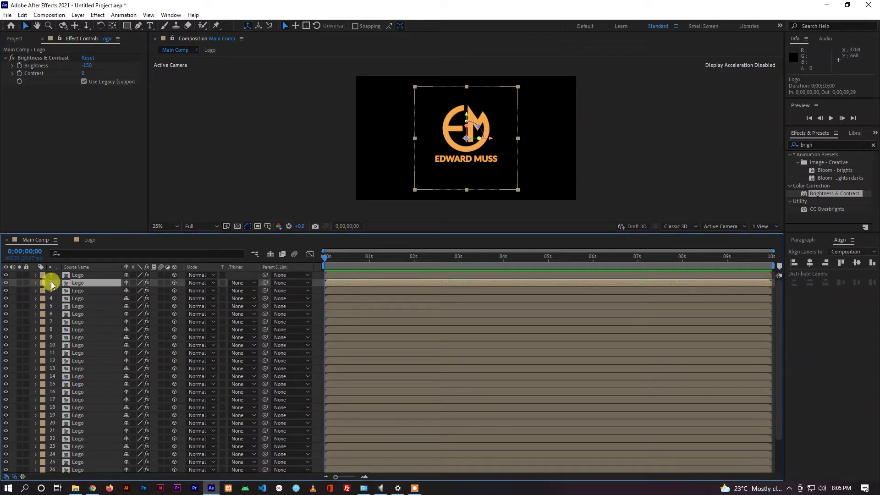
key("ctrl+shift+a")
left_click(78, 282)
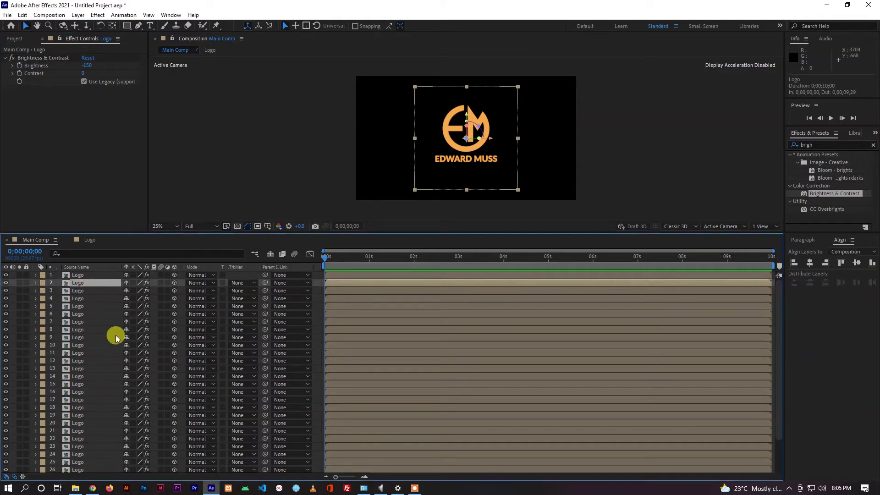
scroll(112, 353, "down", 2)
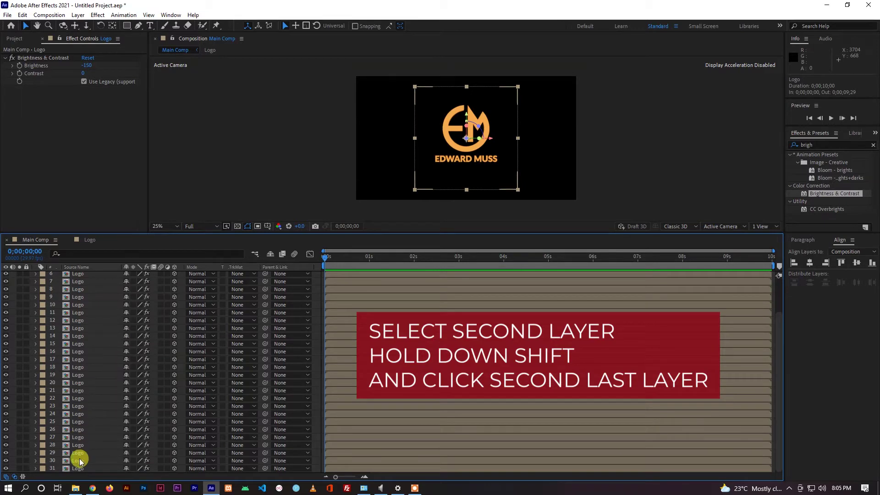
left_click(79, 461, "shift")
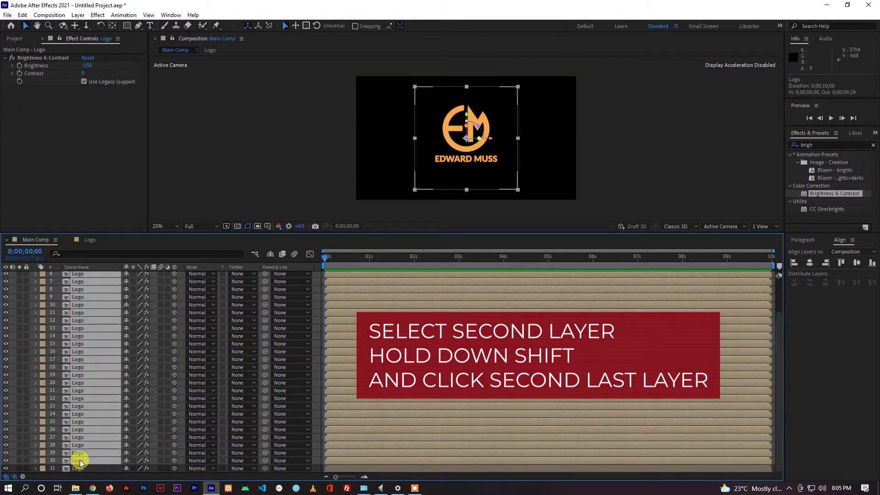
- Mark the selected layers shy, hide shy layers, and select rearmost Logo layer 31
left_click(126, 282)
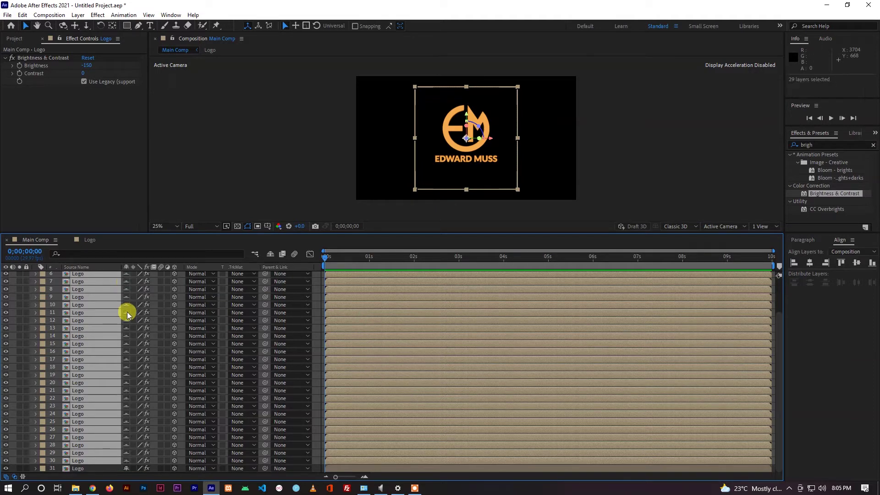
left_click(270, 254)
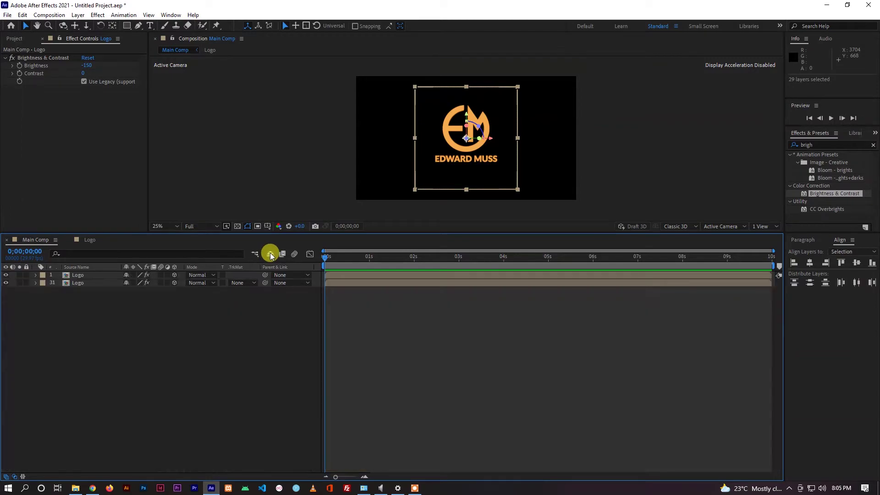
left_click(271, 254)
left_click(271, 254)
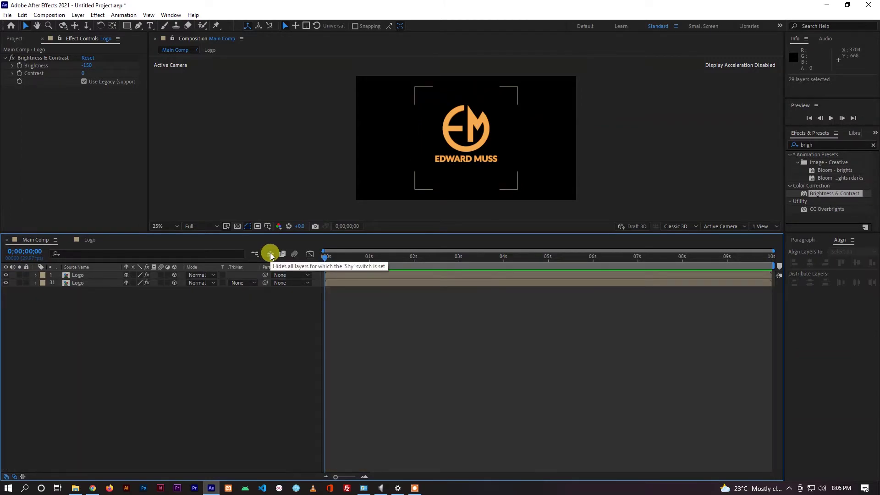
left_click(270, 254)
left_click(270, 254)
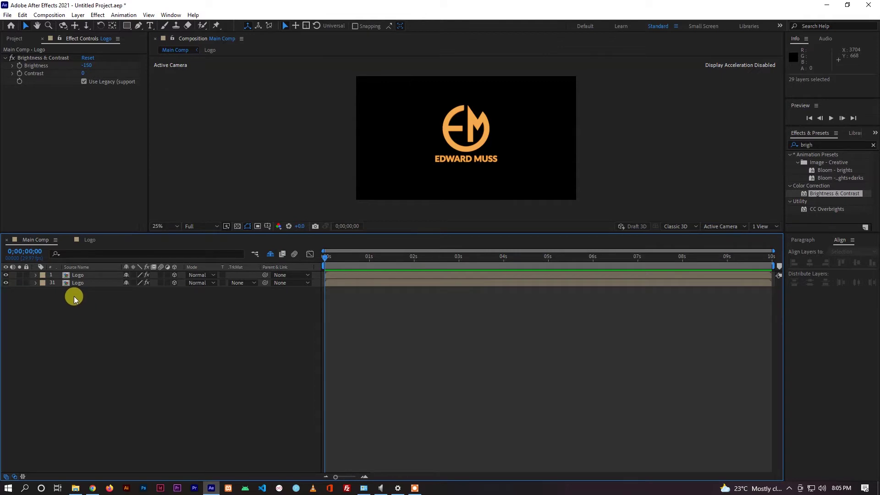
left_click(54, 281)
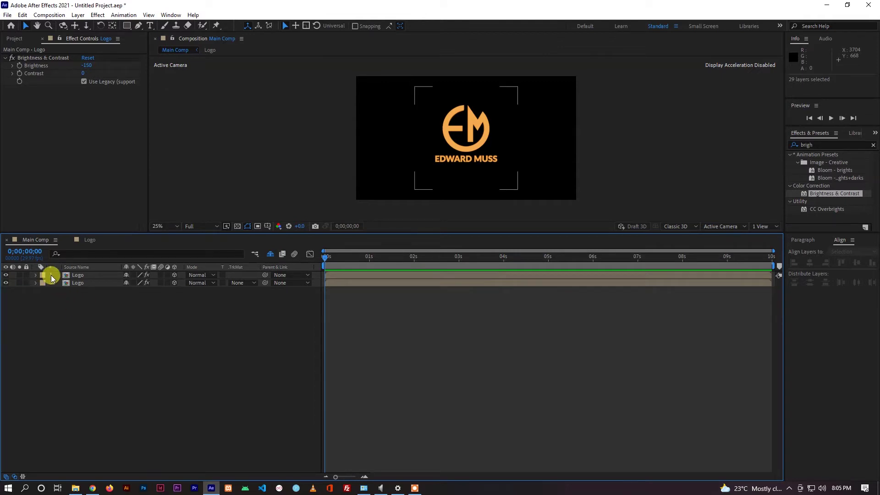
left_click(85, 283)
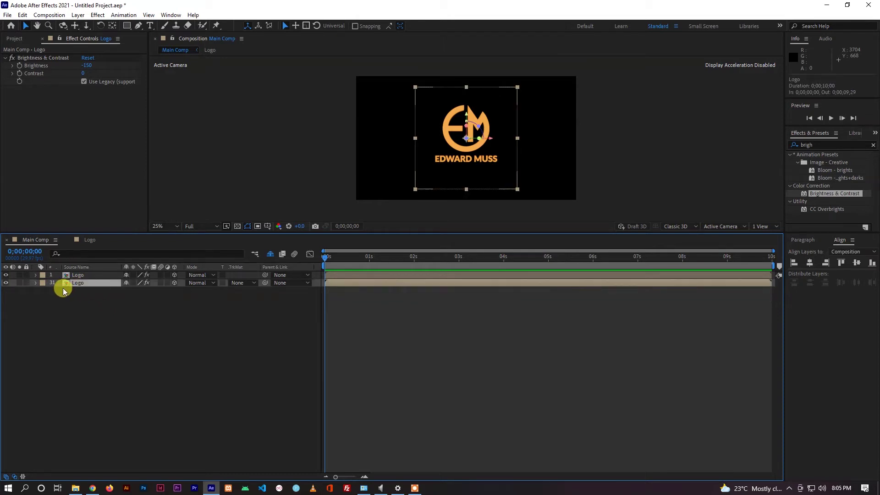
- Apply a Drop Shadow with Softness 100 to rearmost Logo layer 31
left_click(821, 143)
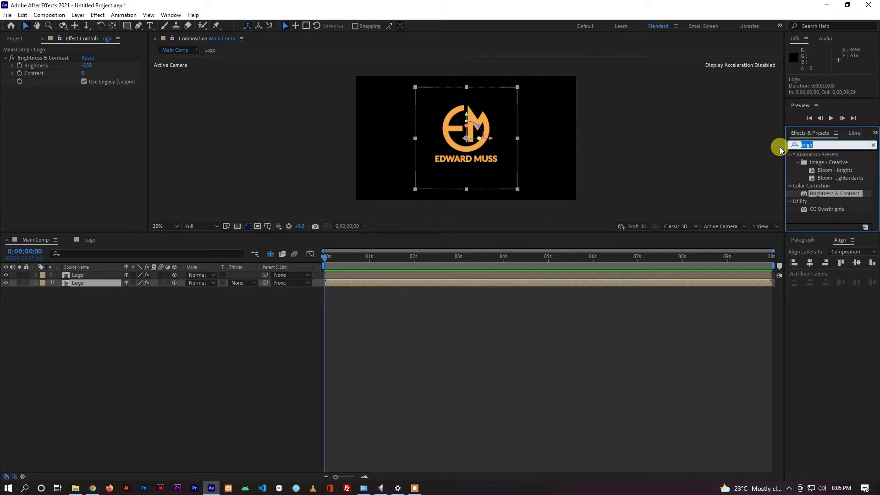
type("dro")
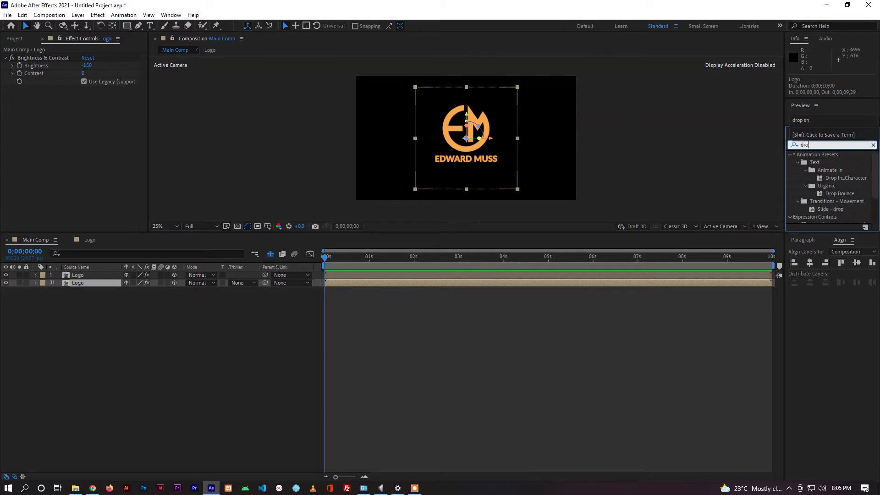
type("p sha")
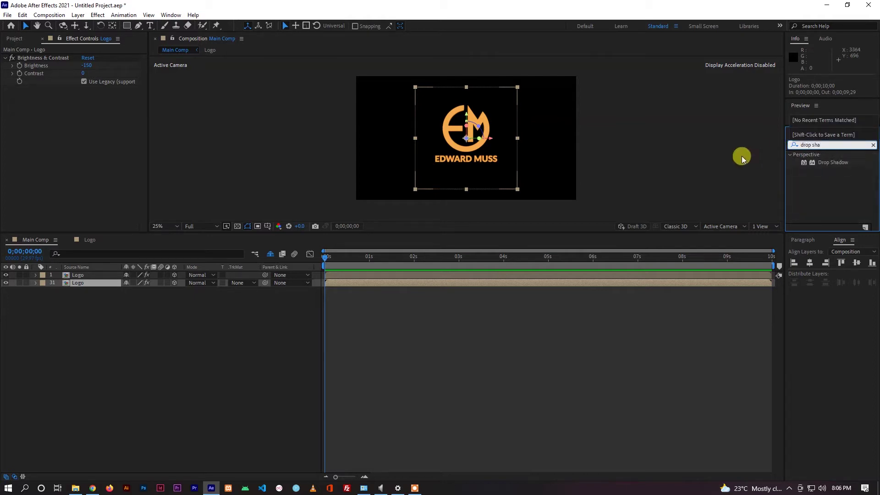
left_click(822, 165)
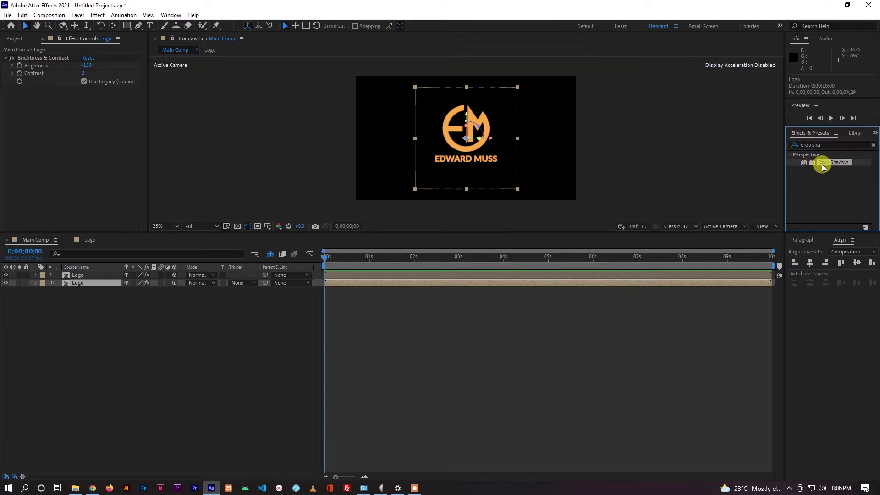
left_click_drag(822, 166, 81, 285)
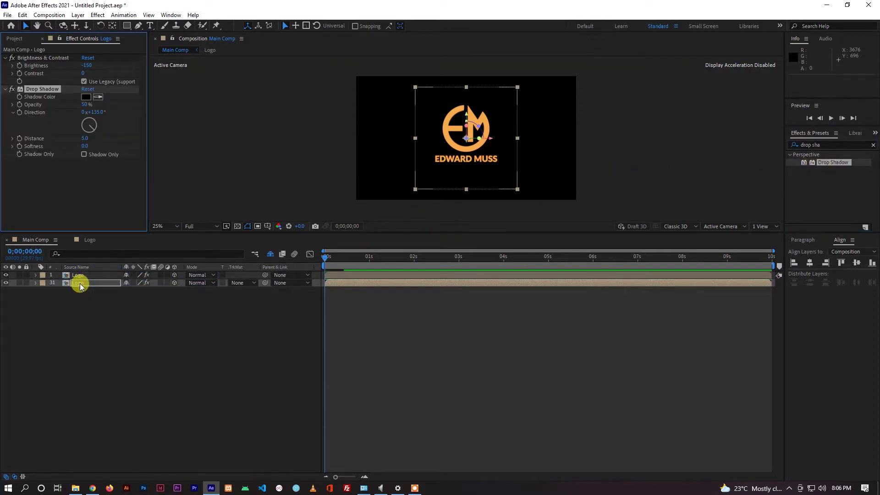
left_click(86, 145)
type("1000")
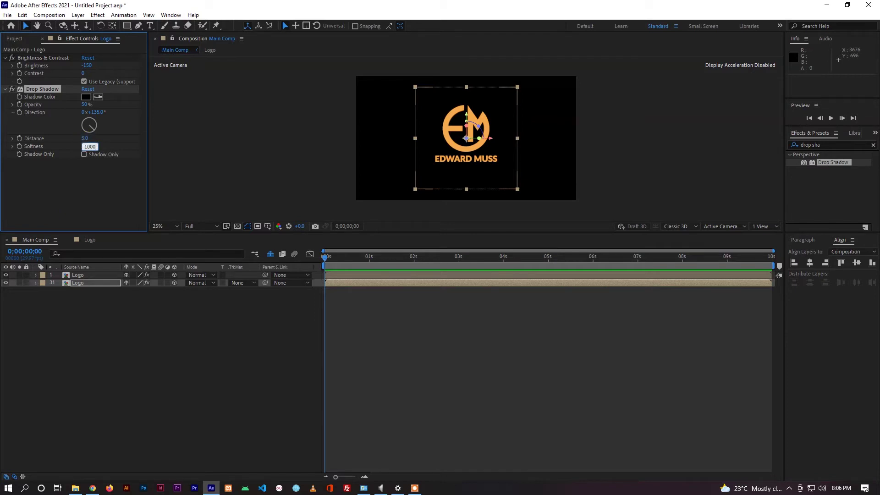
left_click(95, 193)
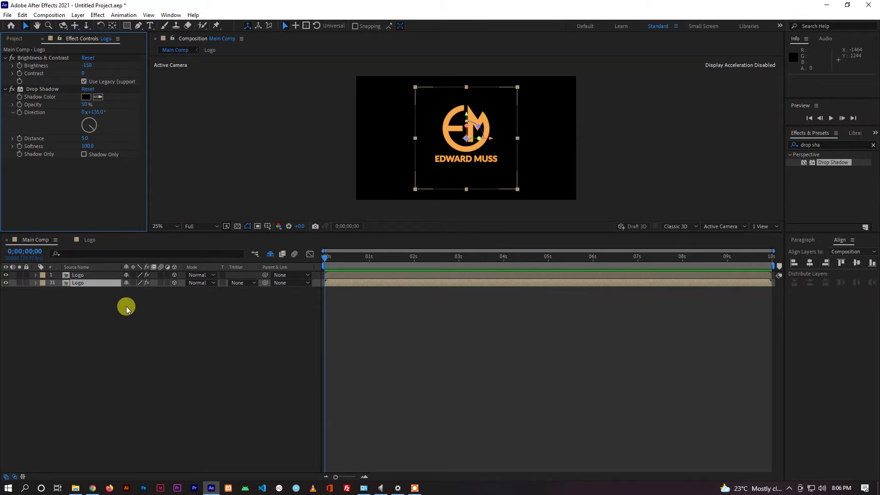
left_click(77, 282)
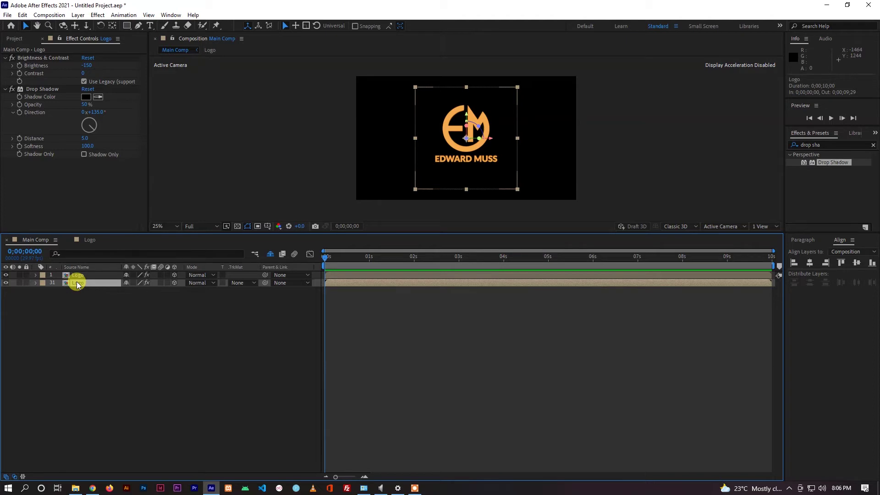
left_click(89, 275)
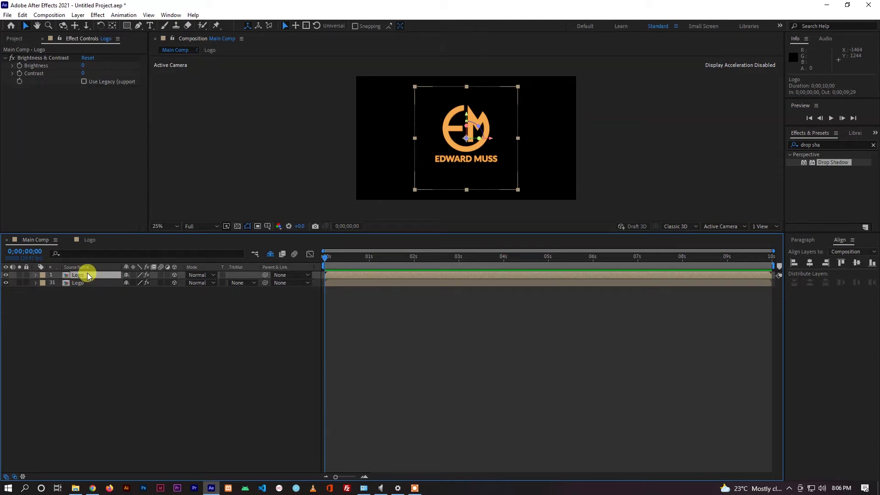
- Add a Camera 1 layer to Main Comp using the 50mm lens preset
right_click(67, 322)
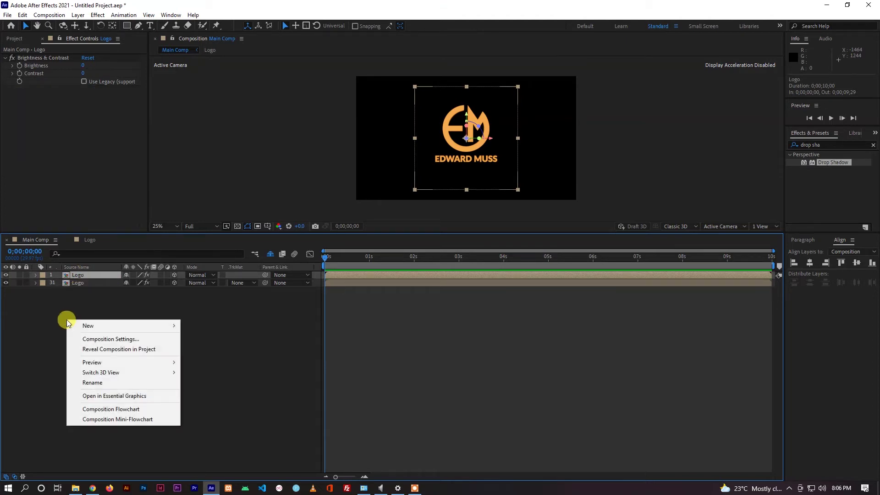
left_click(78, 15)
mouse_move(90, 25)
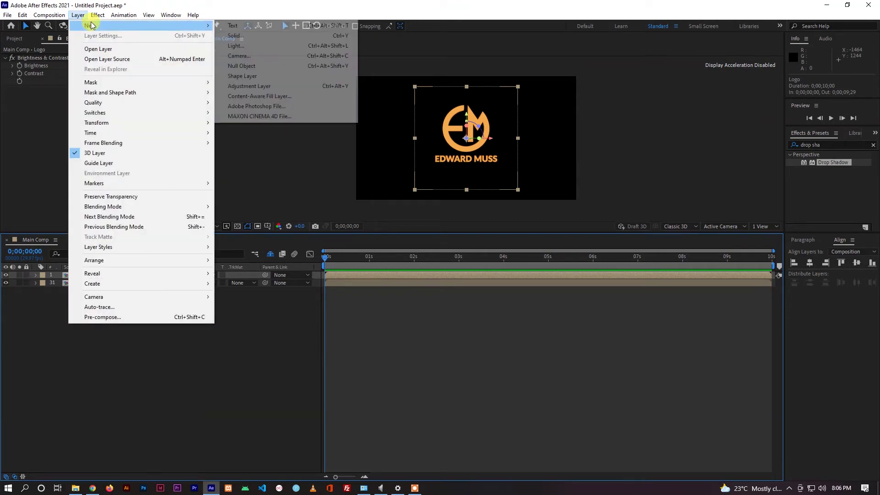
left_click(264, 57)
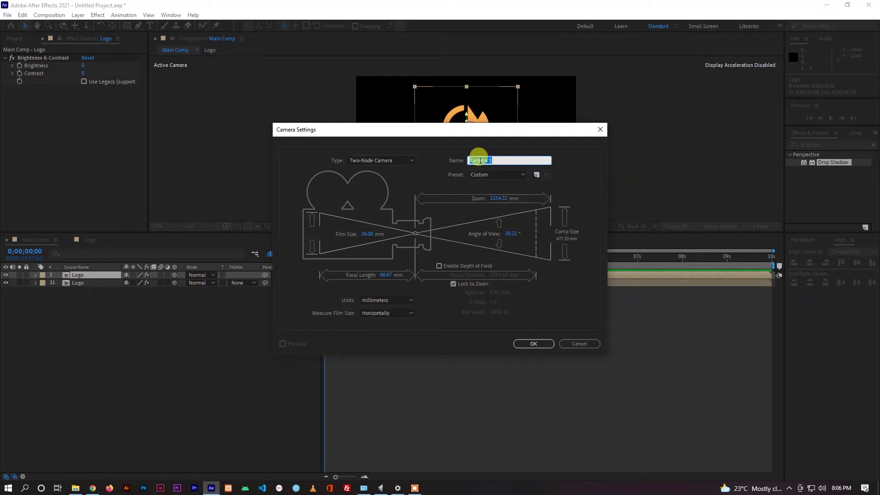
left_click(499, 174)
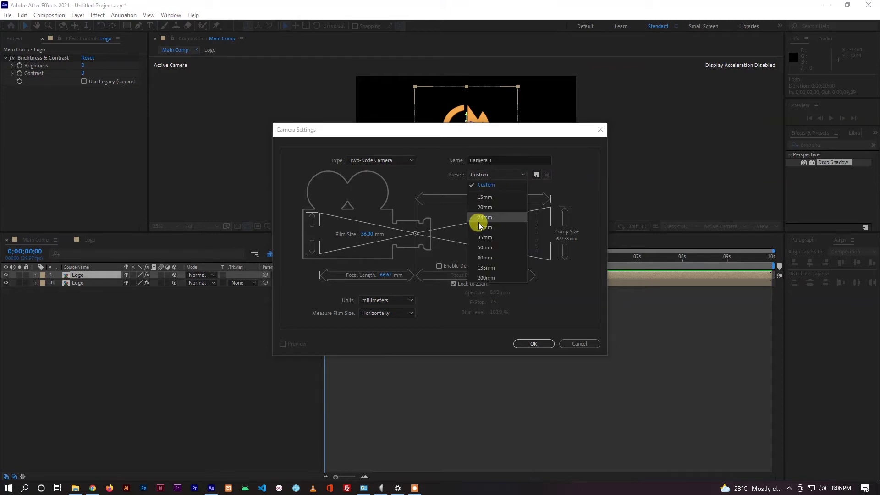
left_click(484, 248)
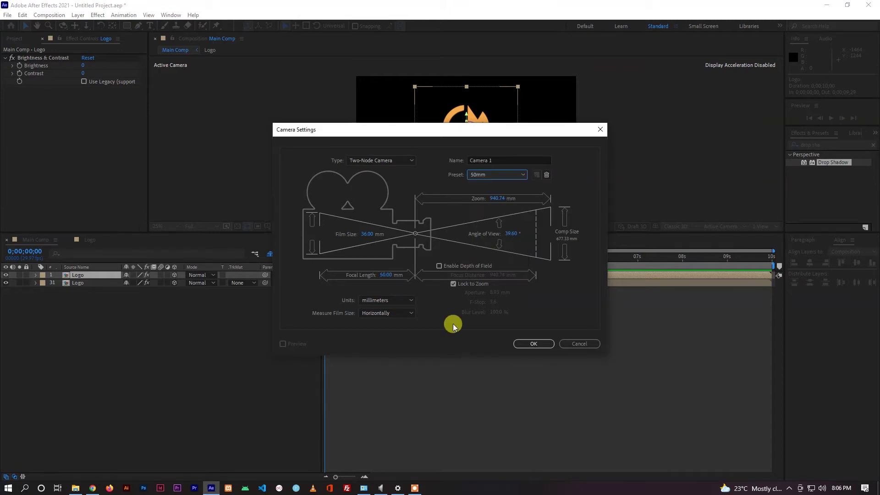
left_click(535, 343)
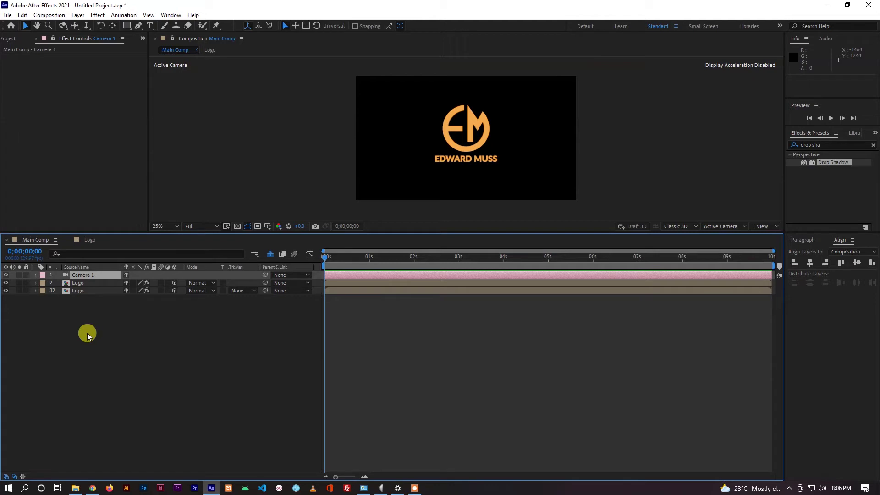
left_click(63, 25)
- Orbit Camera 1 to view the logo at an angle, undoing an accidental layer duplicate
left_click_drag(446, 140, 467, 137)
left_click(403, 305)
scroll(465, 142, "up", 4)
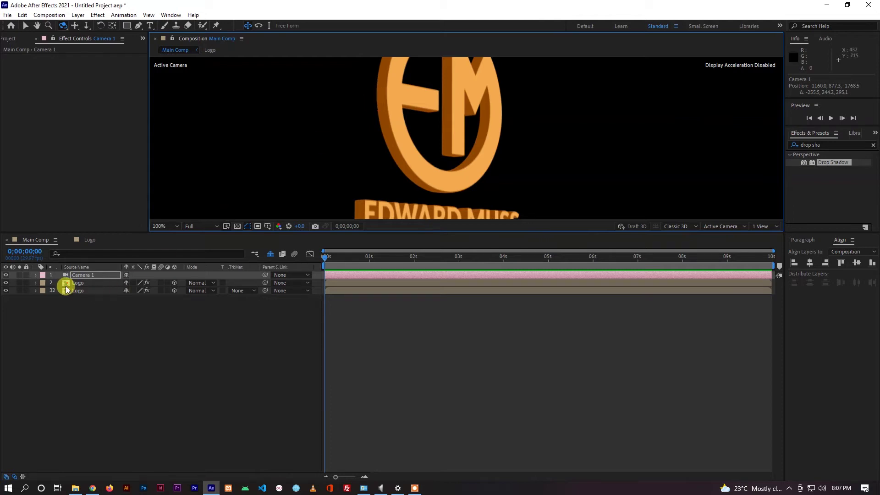
left_click(271, 253)
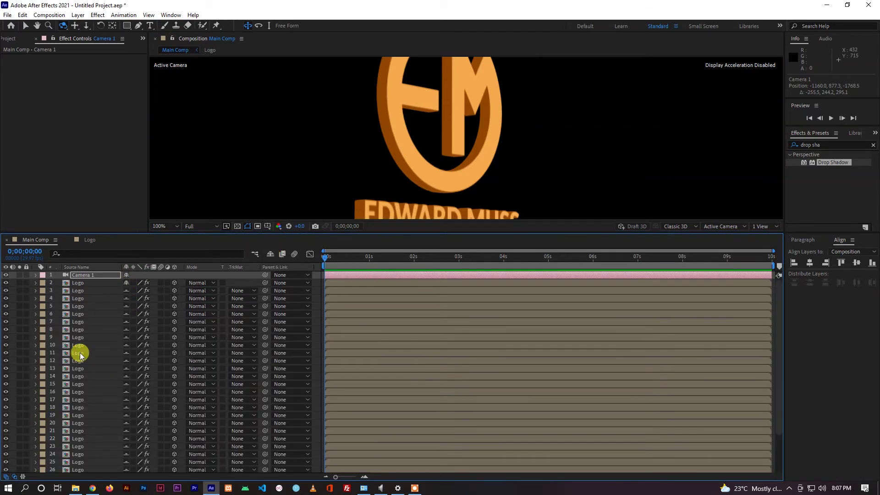
left_click(74, 282)
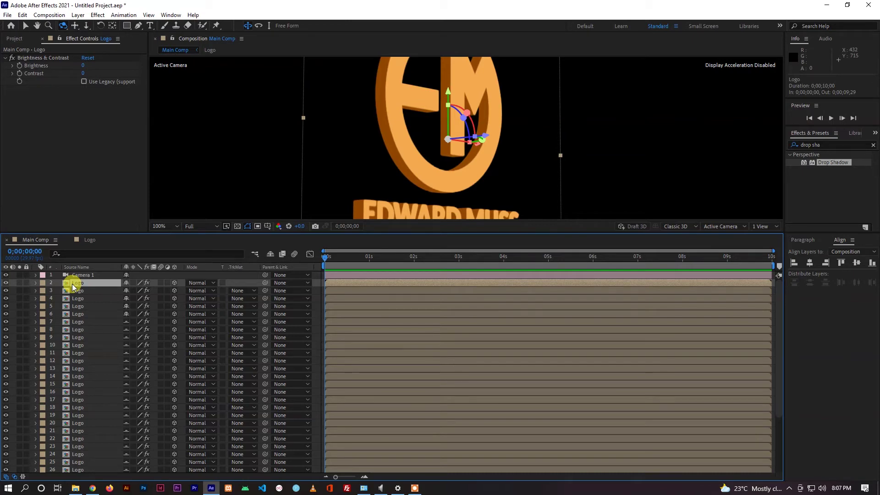
key("ctrl+z")
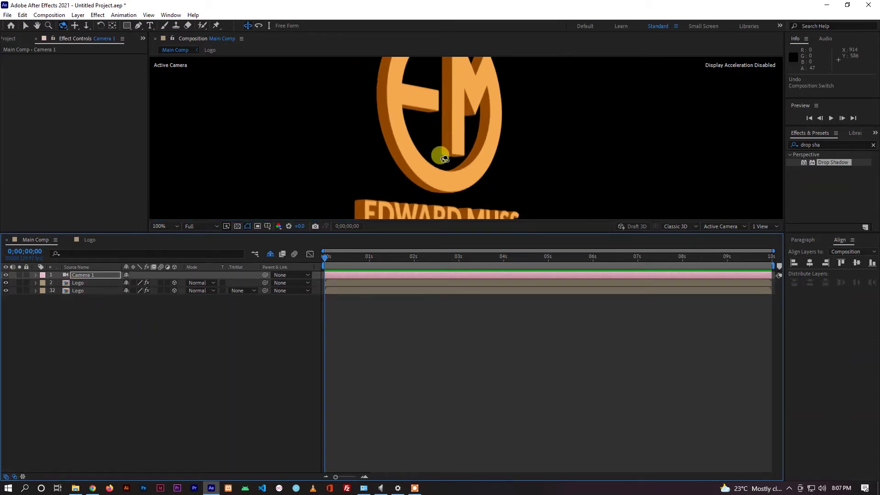
scroll(453, 143, "down", 2)
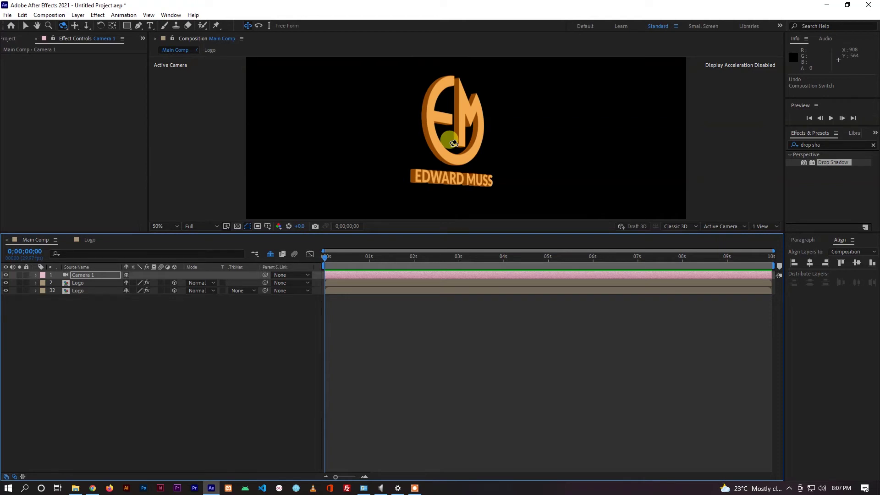
- Reset Camera 1's Position to 960, 540, -2666.7 so the logo faces straight on
left_click(95, 275)
key("p")
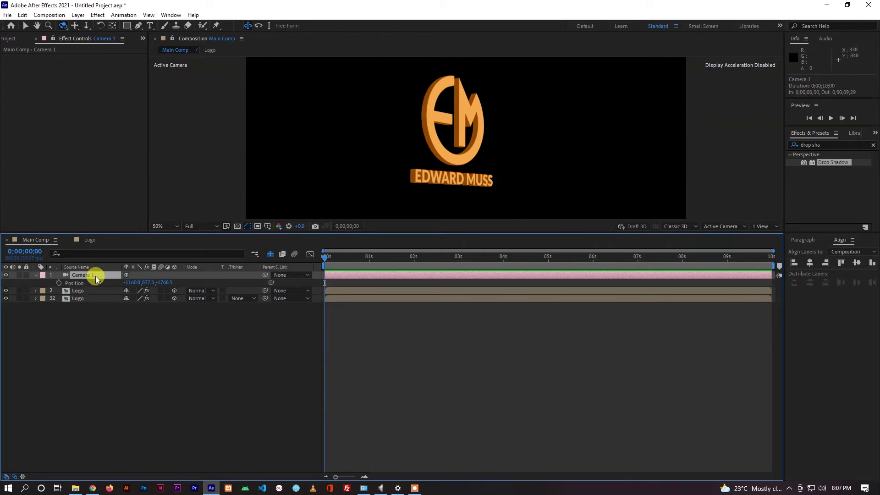
right_click(79, 283)
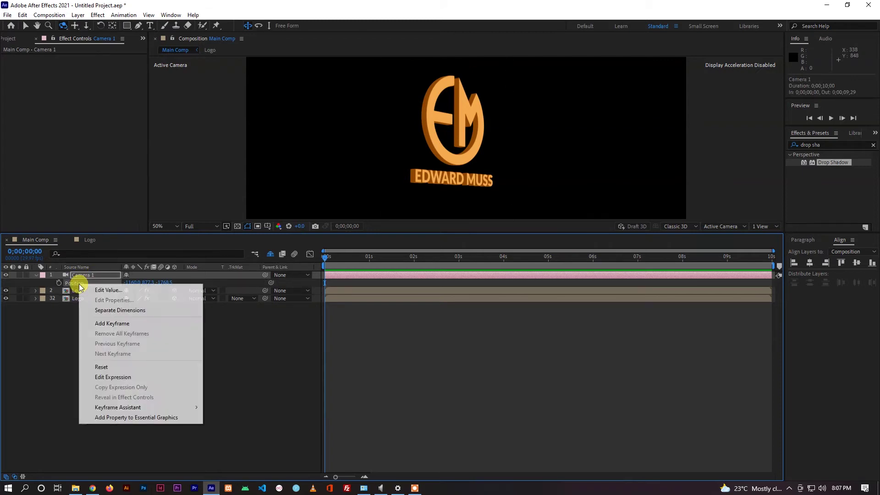
left_click(110, 366)
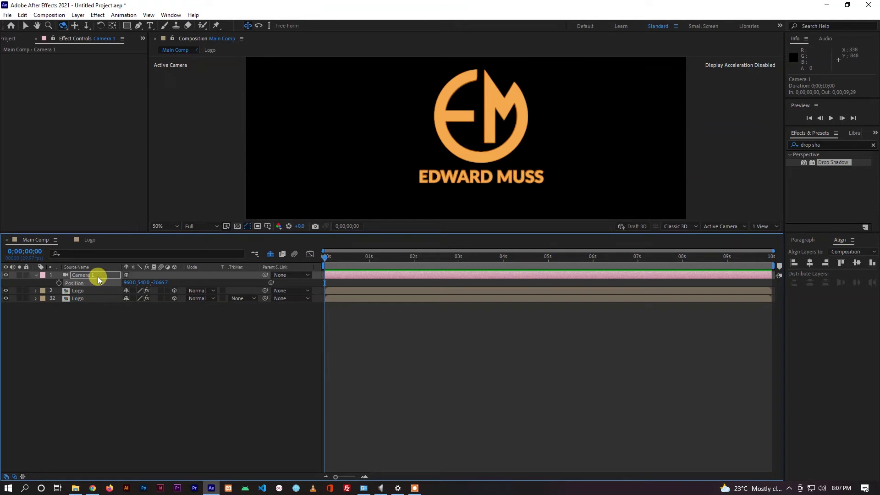
key("p")
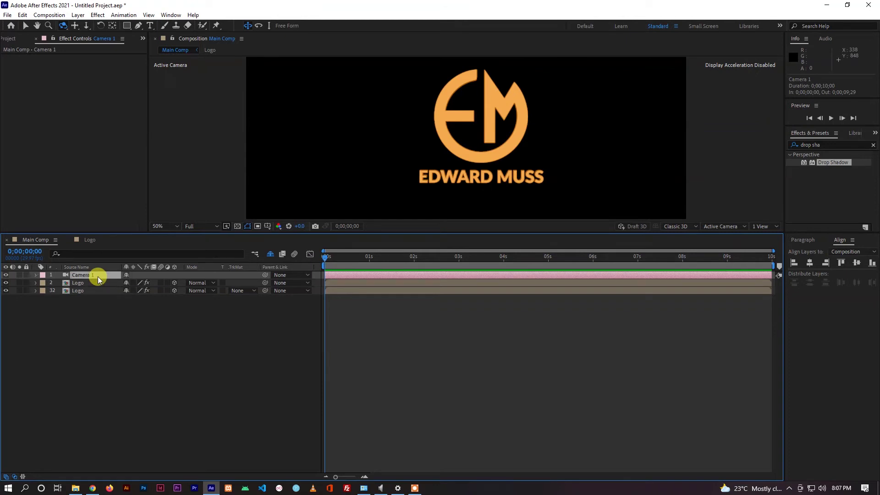
right_click(99, 324)
- Add a null object layer named Cam Control
mouse_move(214, 330)
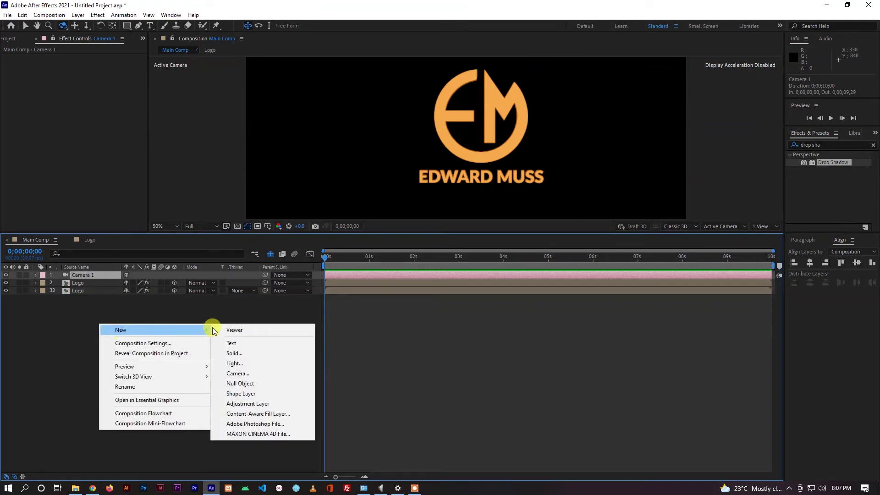
left_click(242, 383)
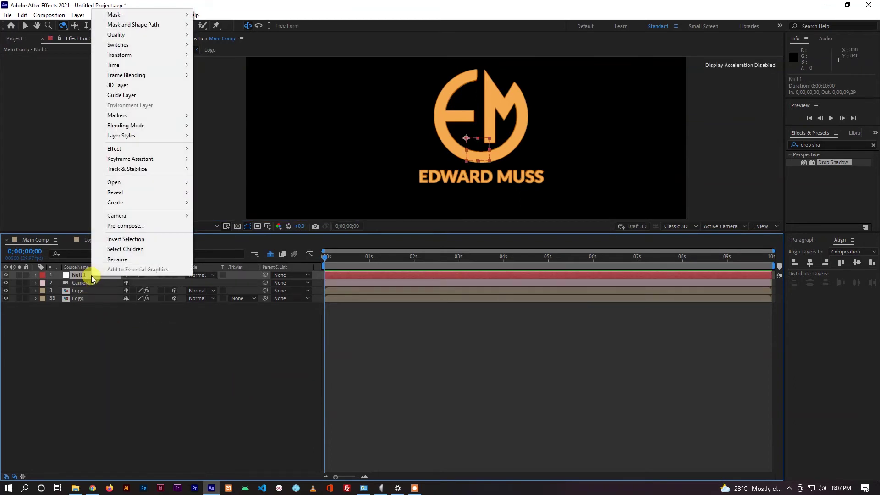
left_click(118, 259)
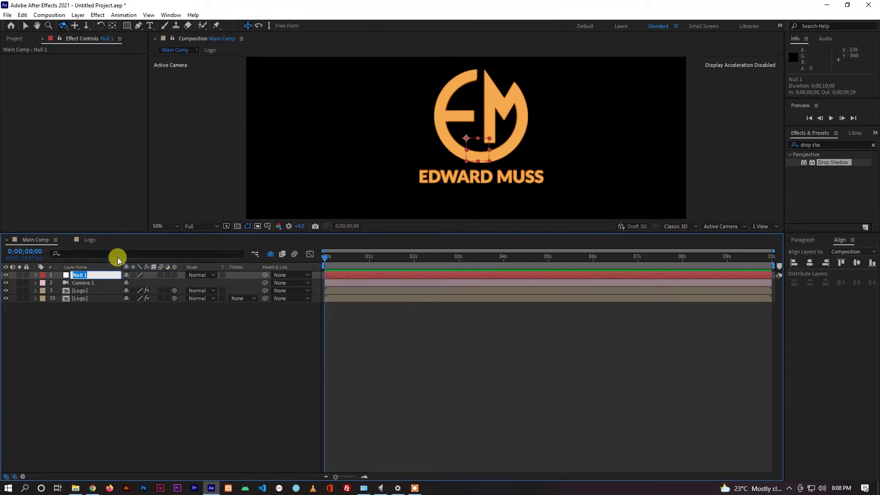
type("Cam Control")
left_click(125, 353)
- Make Cam Control 3D, parent Camera 1 to it, and show its rotation properties
left_click(99, 277)
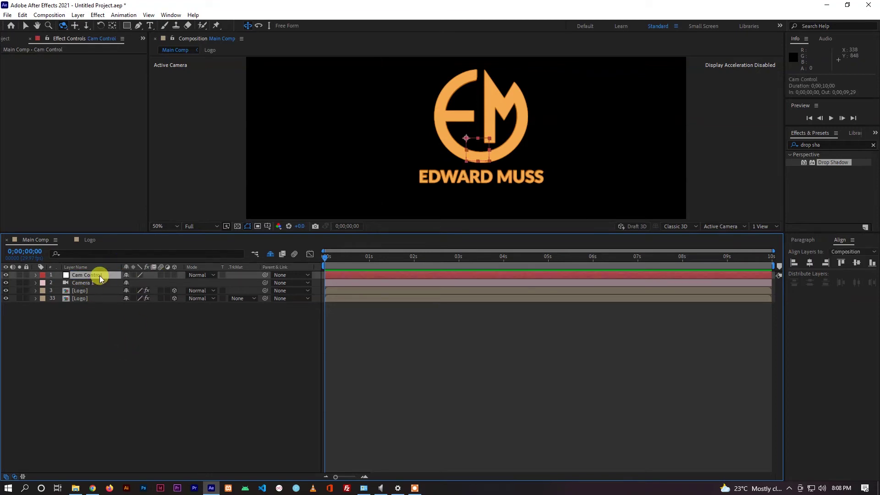
left_click(174, 275)
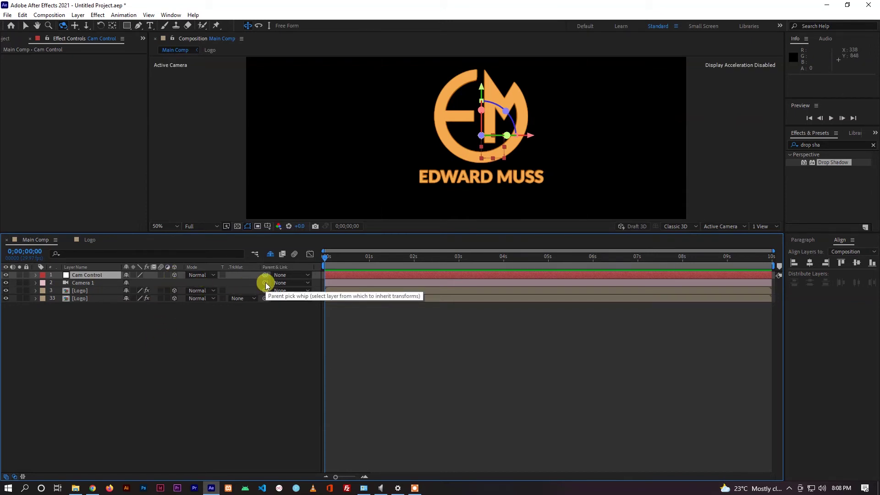
left_click_drag(267, 285, 107, 274)
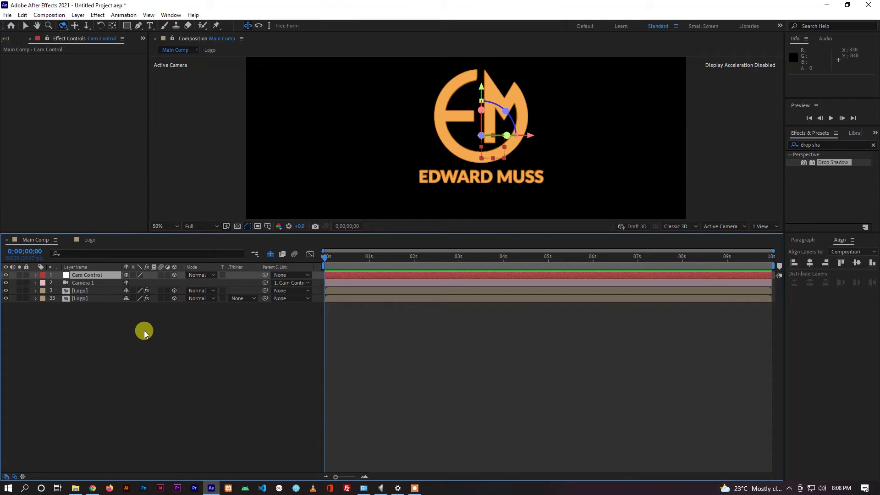
key("r")
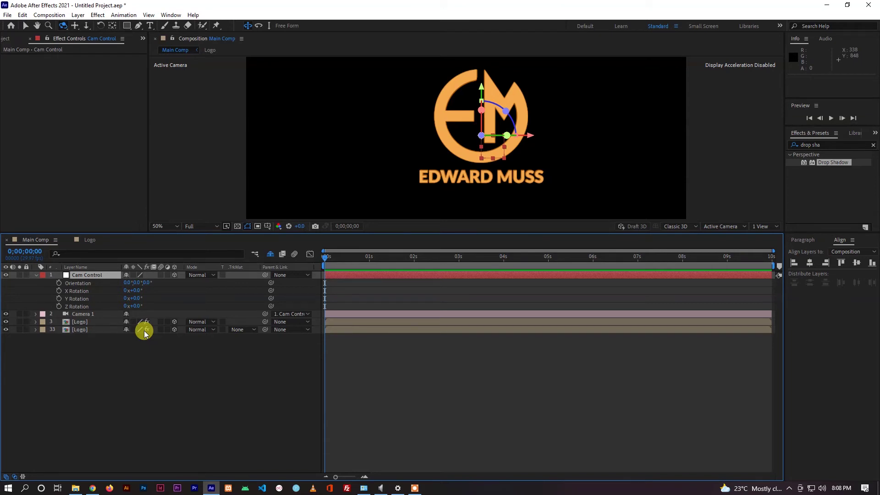
- Keyframe Cam Control's Scale and X, Y, Z Rotation, moving the rotation keyframes to 4 seconds
key("shift+s")
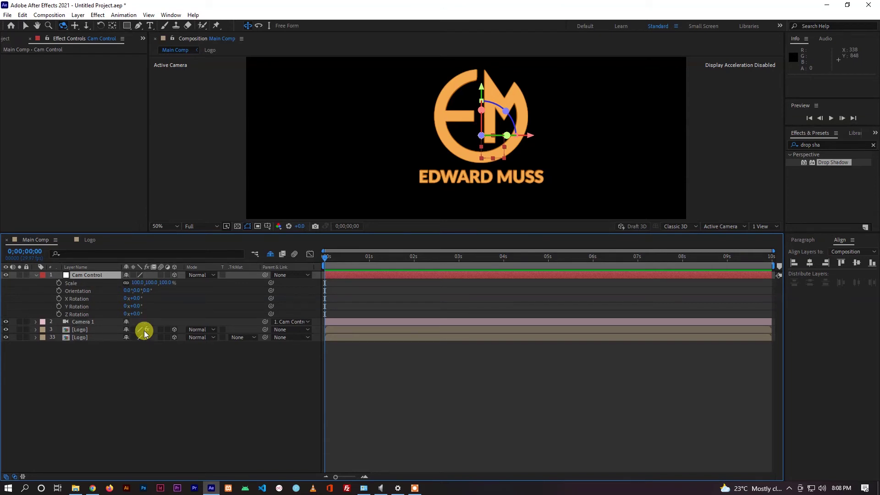
left_click(145, 331)
left_click(59, 283)
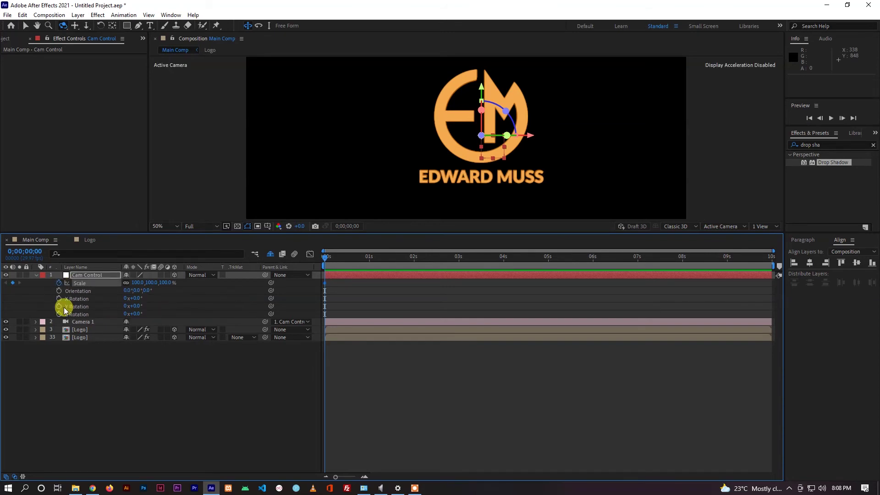
left_click(59, 298)
left_click(59, 306)
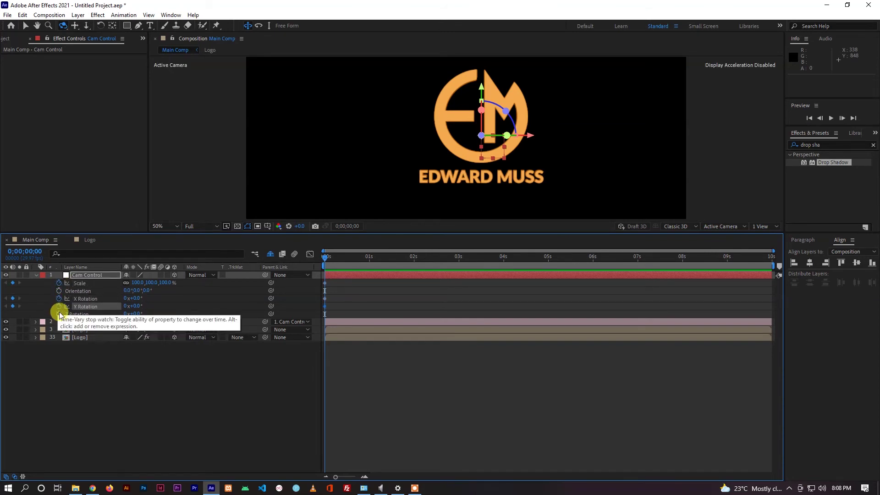
left_click(59, 314)
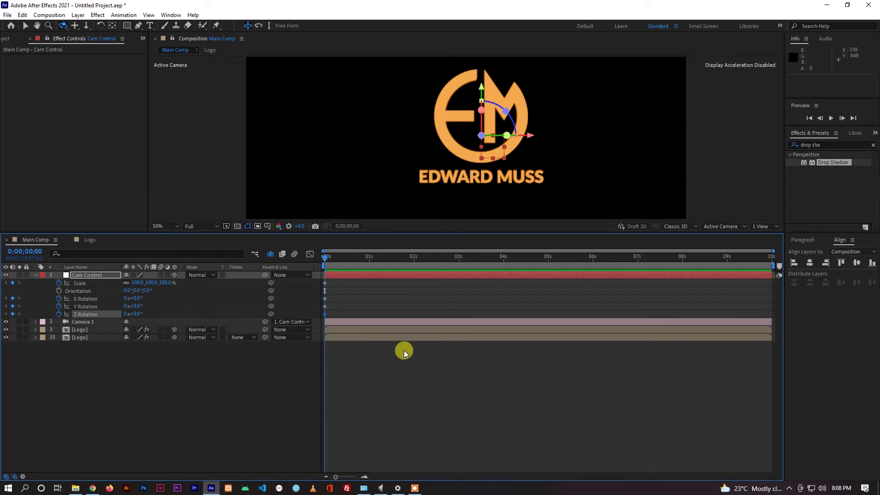
left_click_drag(334, 296, 323, 313)
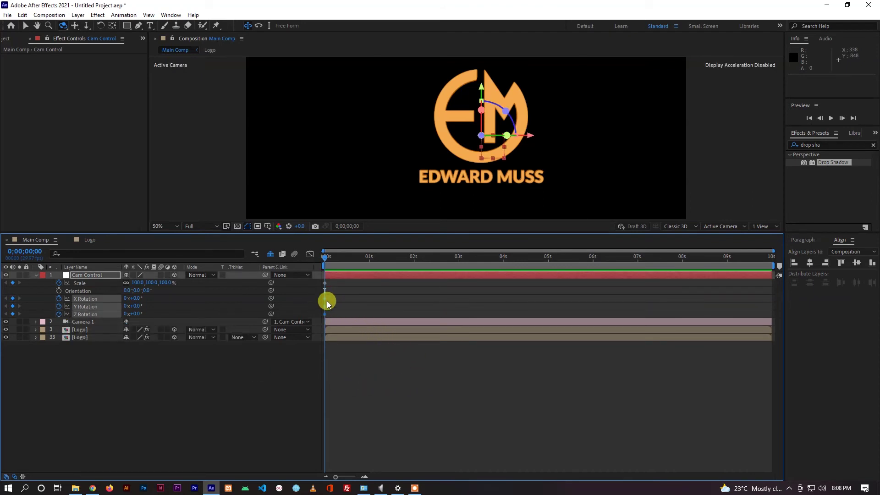
mouse_move(326, 301)
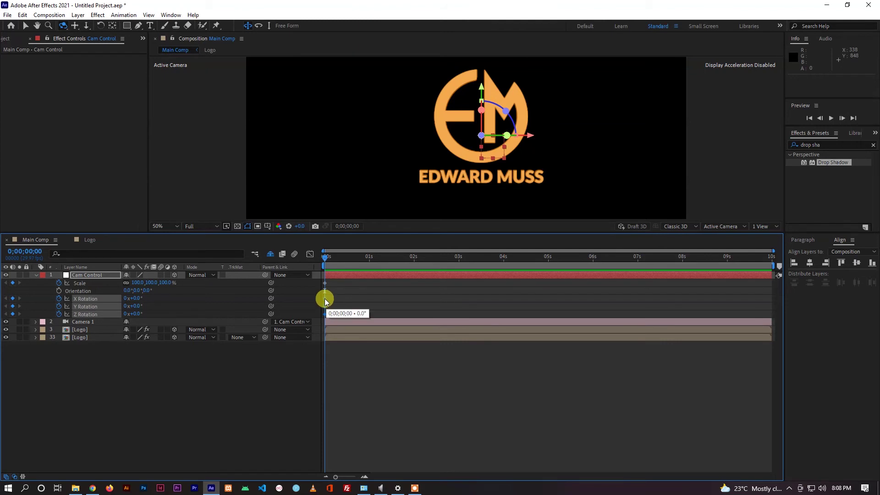
left_click_drag(326, 301, 506, 301)
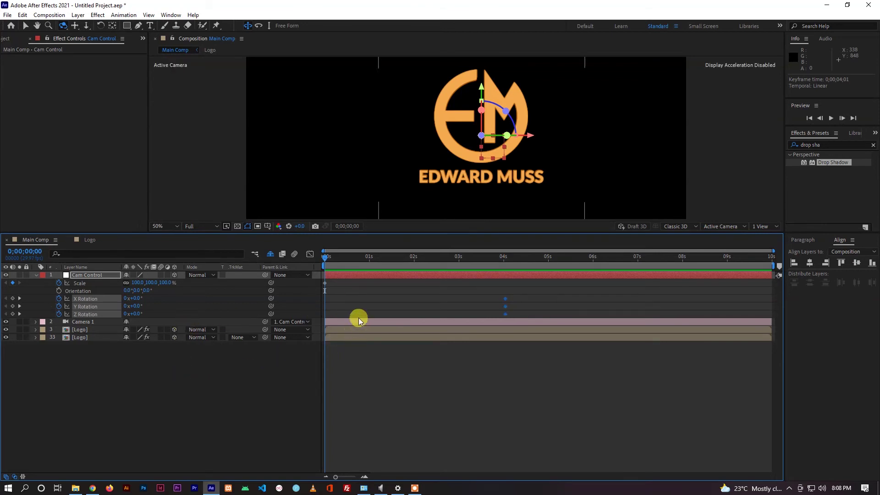
- Set the 0-second rotation values to X 45°, Y 45° and Z 15°
left_click(327, 274)
left_click(137, 297)
type("45")
left_click(136, 306)
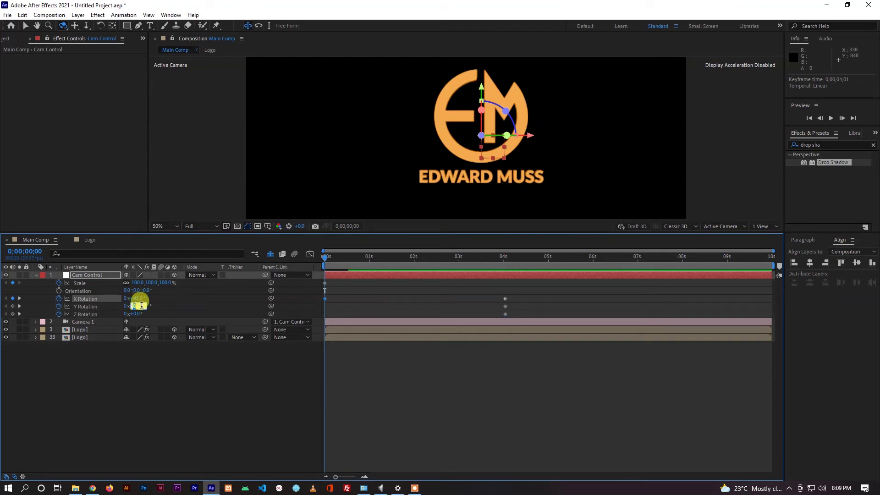
type("4")
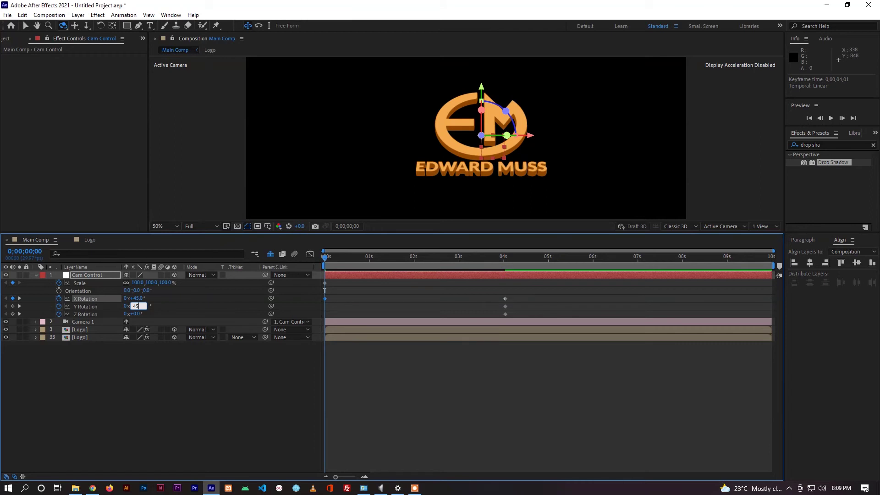
type("5")
left_click(137, 313)
type("1")
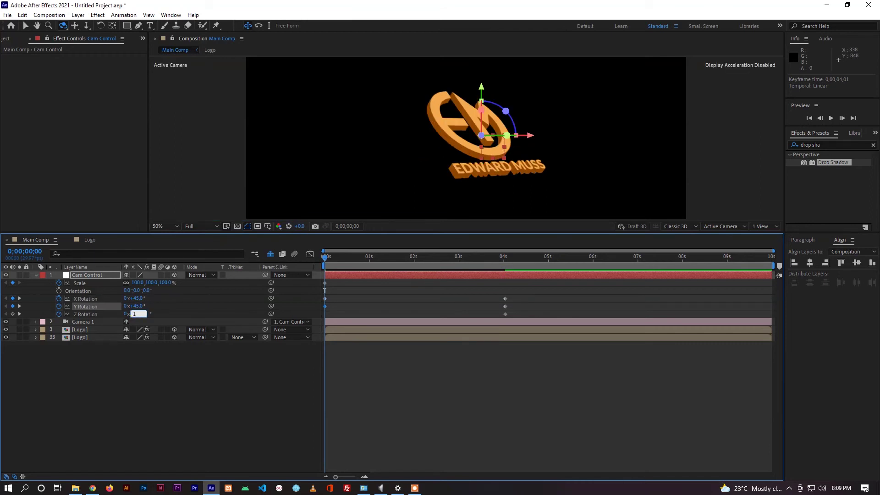
type("5")
left_click(192, 301)
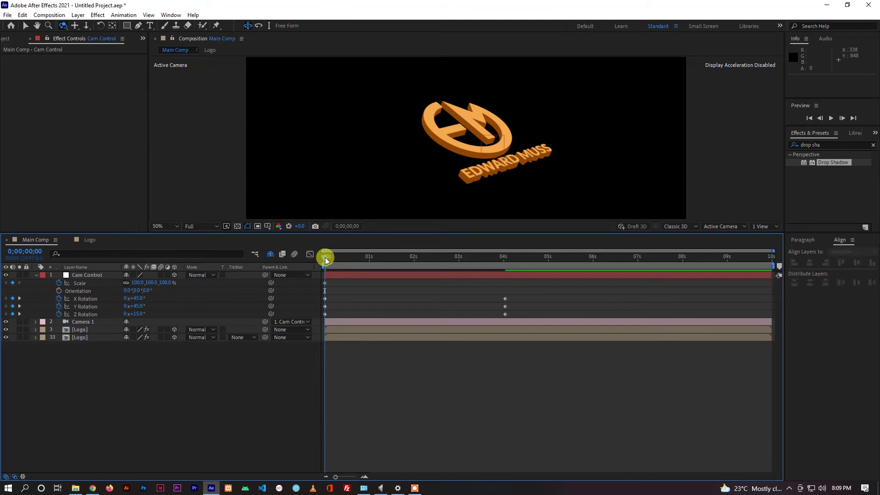
- Change Cam Control's scale at the 4-second mark to create a second scale keyframe
left_click_drag(326, 257, 505, 271)
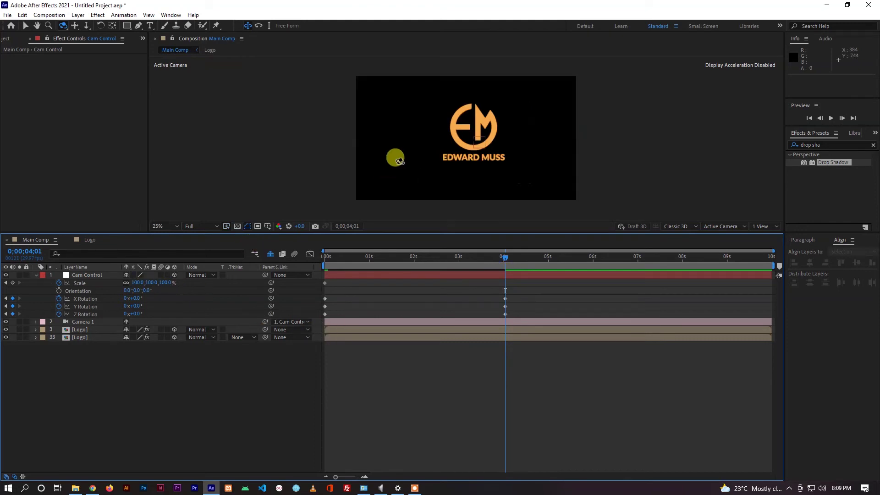
scroll(393, 157, "down", 1)
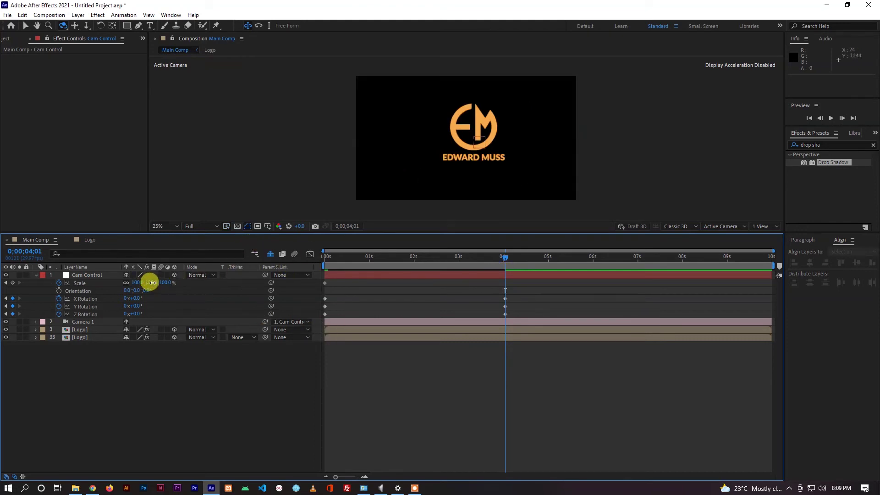
mouse_move(157, 282)
left_mouse_down()
mouse_move(168, 282)
mouse_move(137, 287)
mouse_move(148, 288)
left_mouse_up()
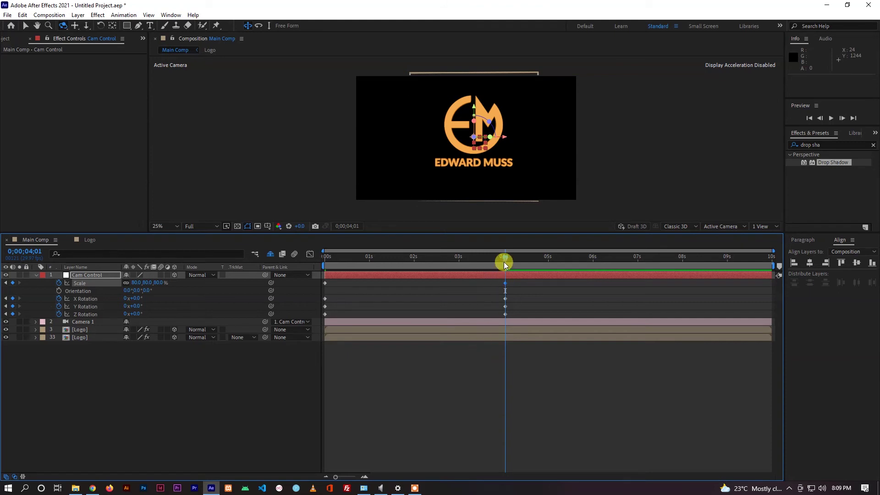
- Preview the camera move from the start, then select the four 4-second keyframes
left_click_drag(422, 271, 325, 278)
left_click(830, 118)
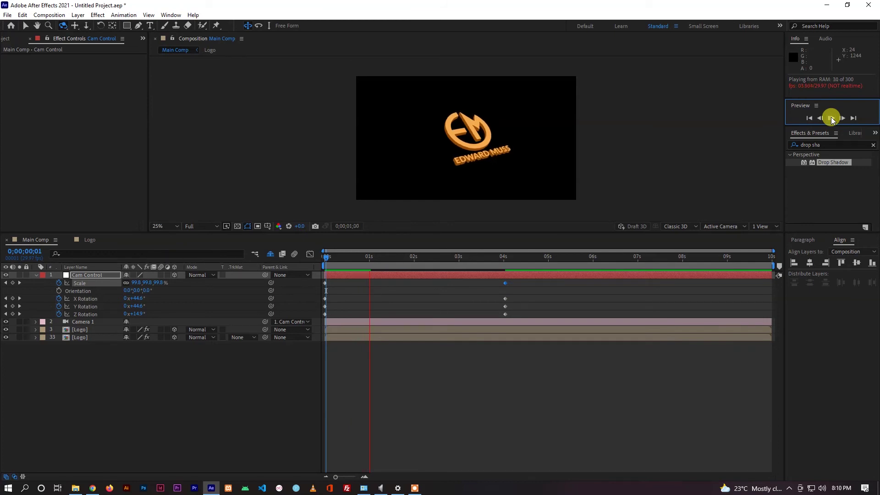
left_click(832, 117)
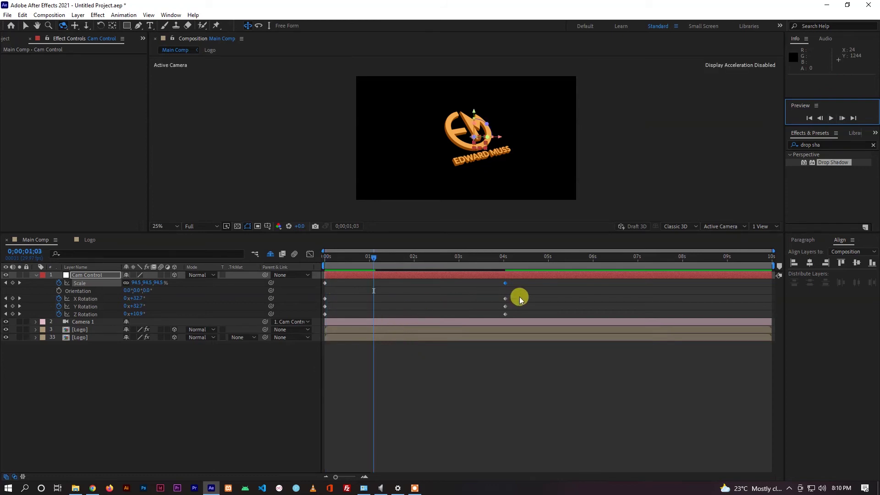
left_click_drag(519, 296, 323, 312)
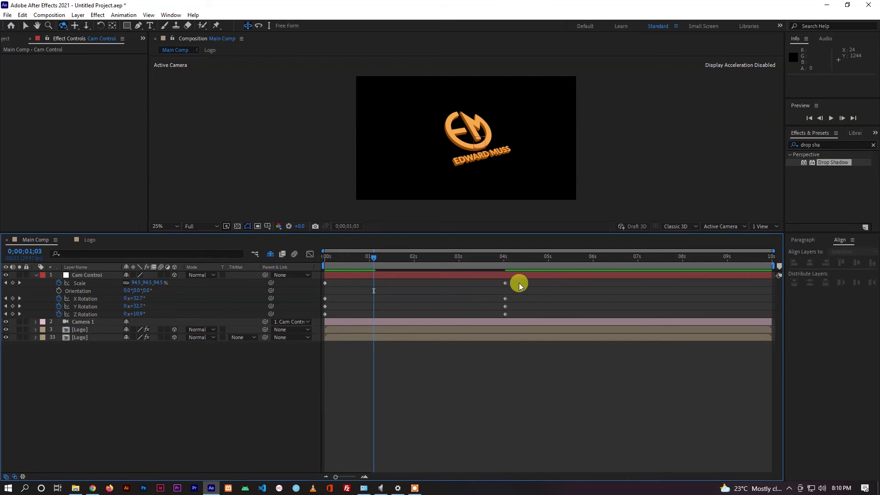
left_click_drag(518, 282, 323, 315)
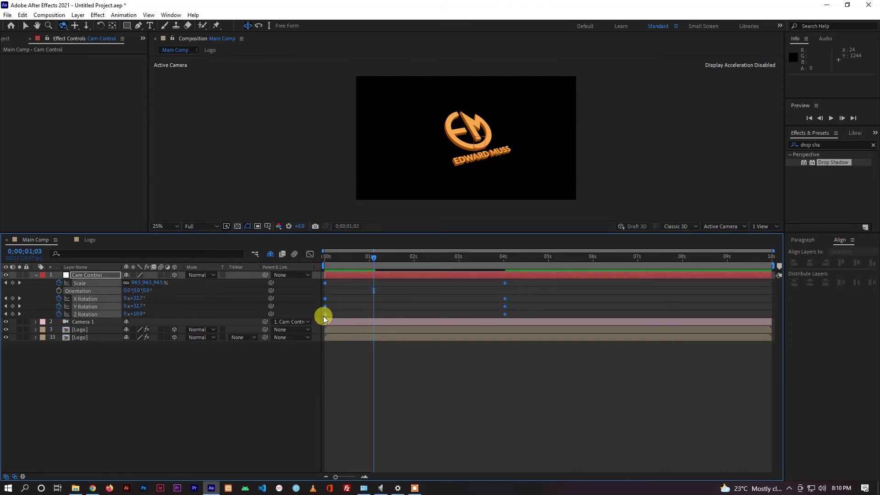
- Apply Easy Ease to the Cam Control keyframes
right_click(506, 299)
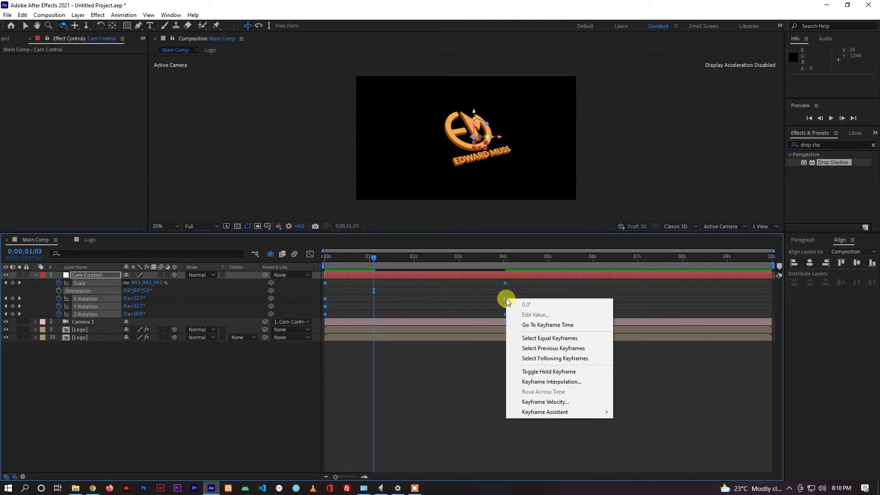
mouse_move(560, 412)
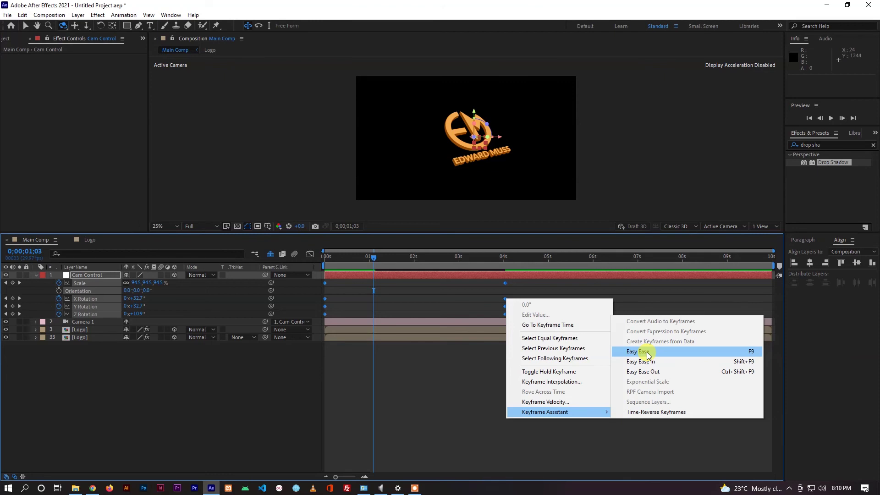
left_click(647, 352)
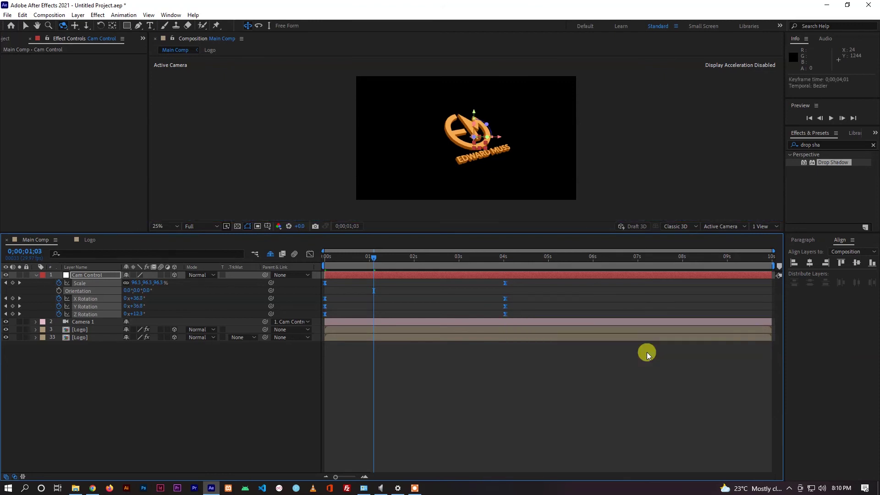
- In the speed graph, stretch the 4-second keyframe's incoming influence to about 71%
left_click(309, 254)
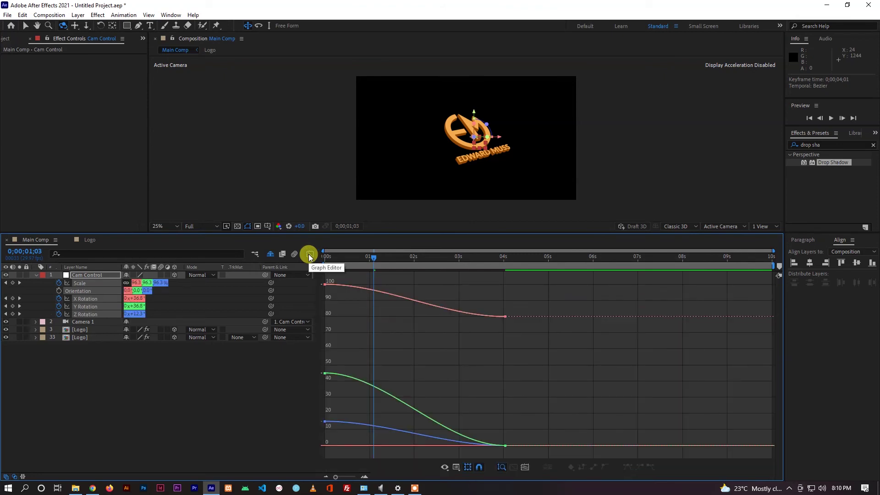
right_click(411, 300)
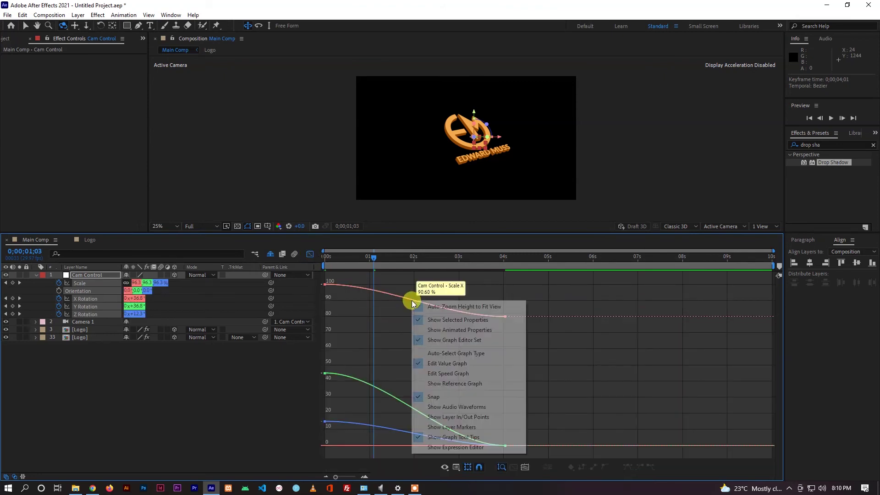
left_click(443, 373)
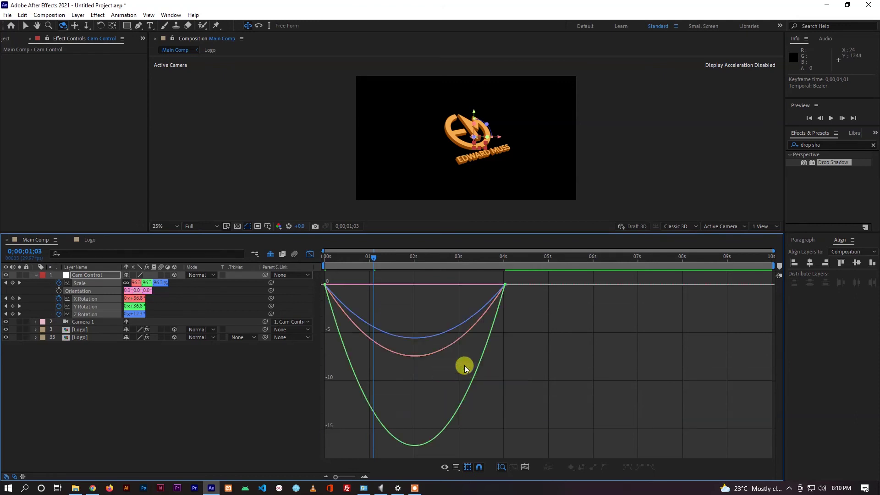
left_click(499, 284)
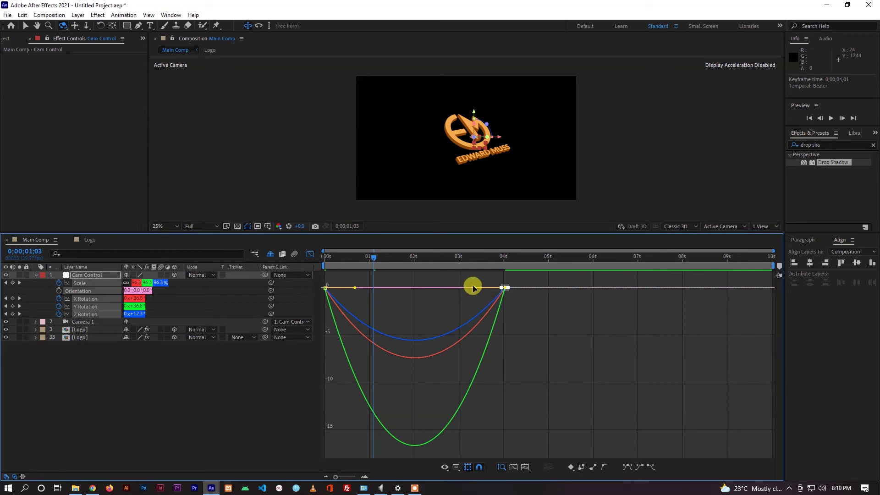
left_click_drag(474, 287, 437, 287)
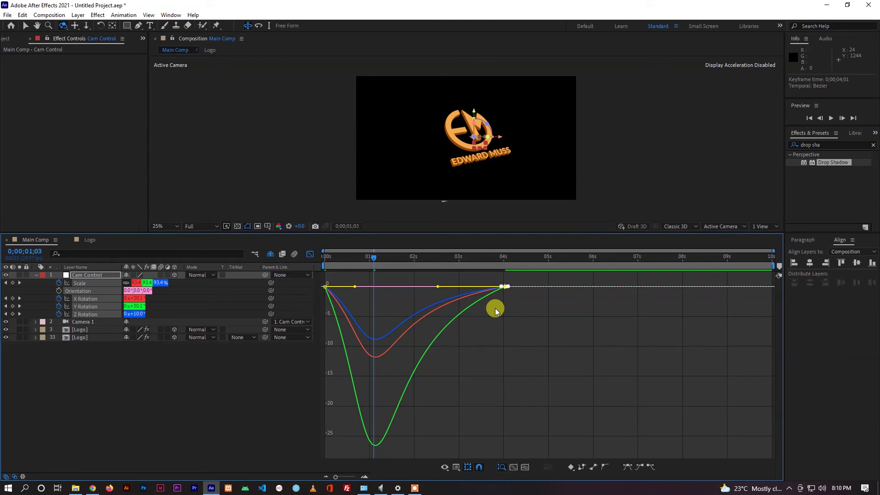
left_click(309, 254)
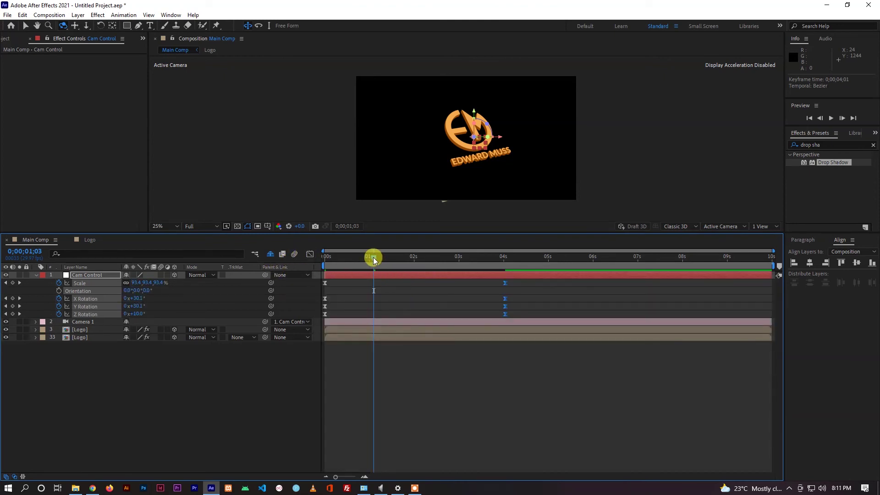
left_click_drag(373, 257, 499, 282)
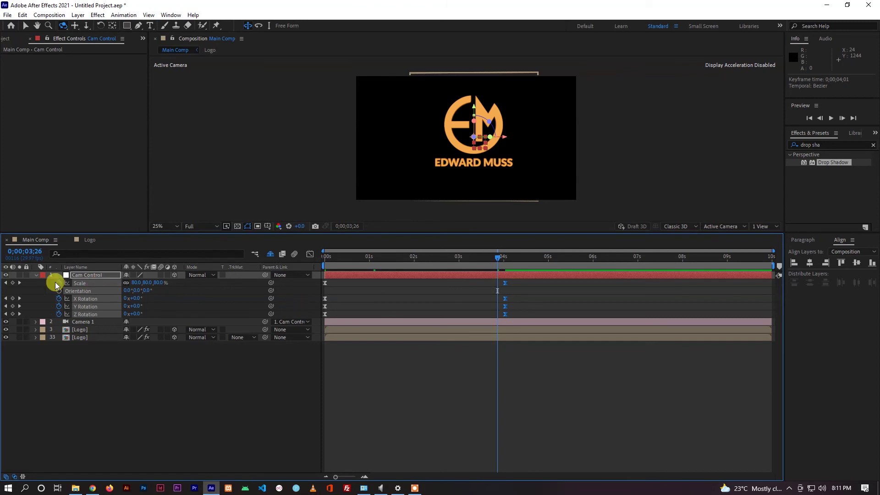
- Add a 111820 Dark Royal Blue solid and place it beneath the Logo layers as the background
left_click(35, 276)
left_click(75, 320)
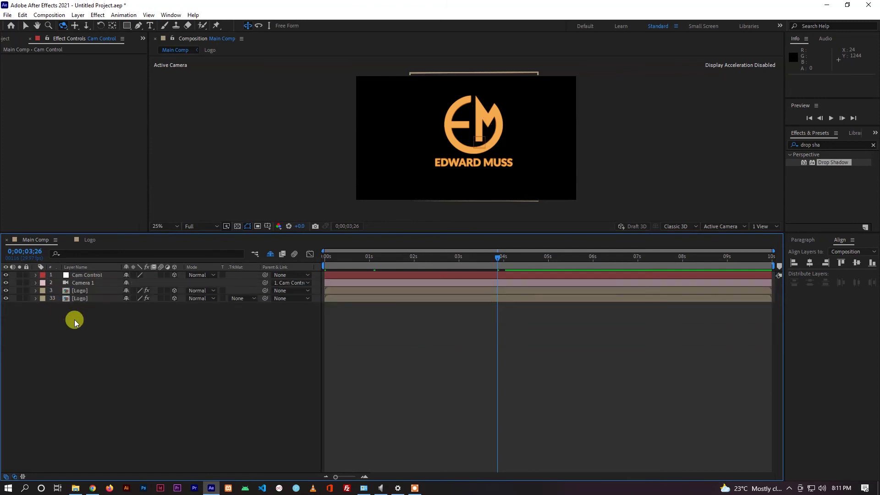
right_click(76, 320)
mouse_move(98, 326)
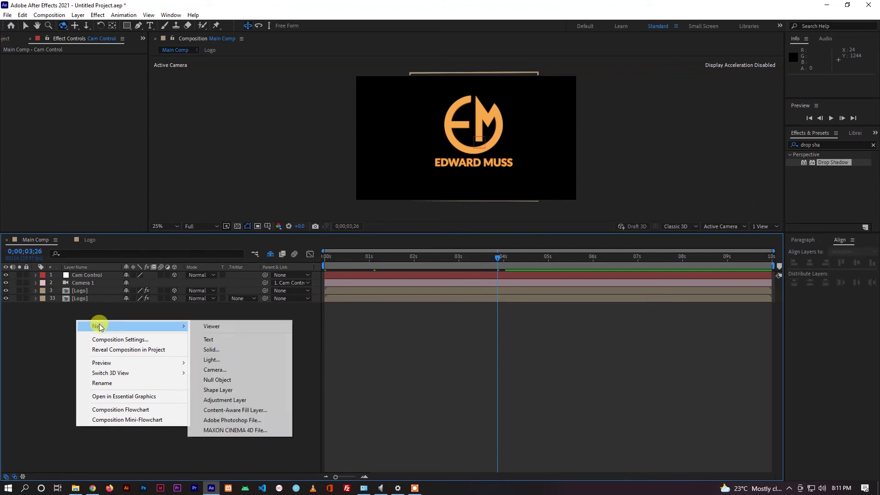
left_click(219, 350)
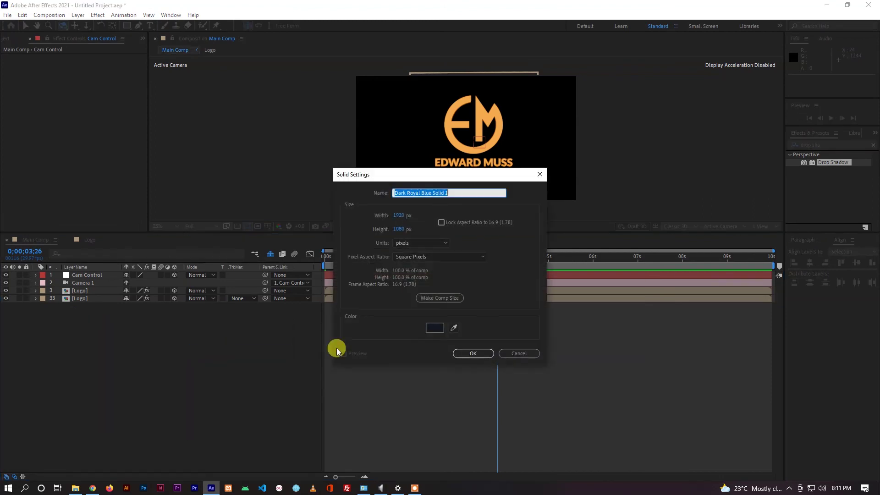
left_click(432, 326)
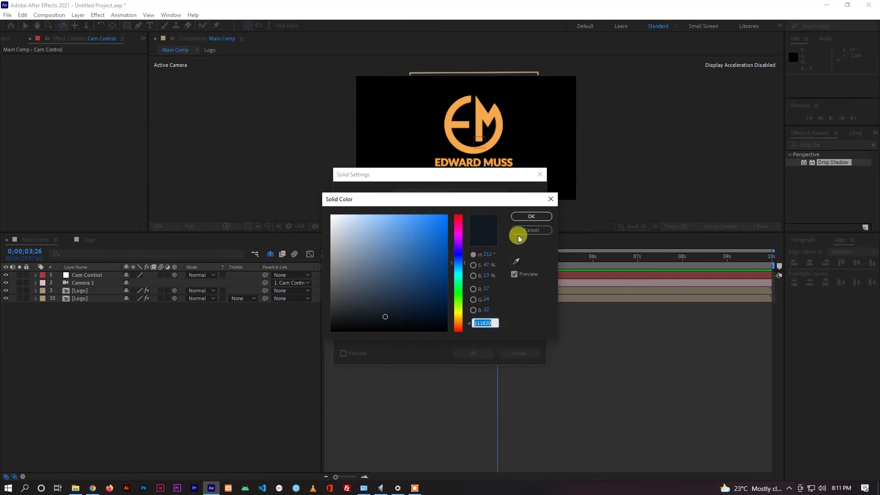
left_click(525, 218)
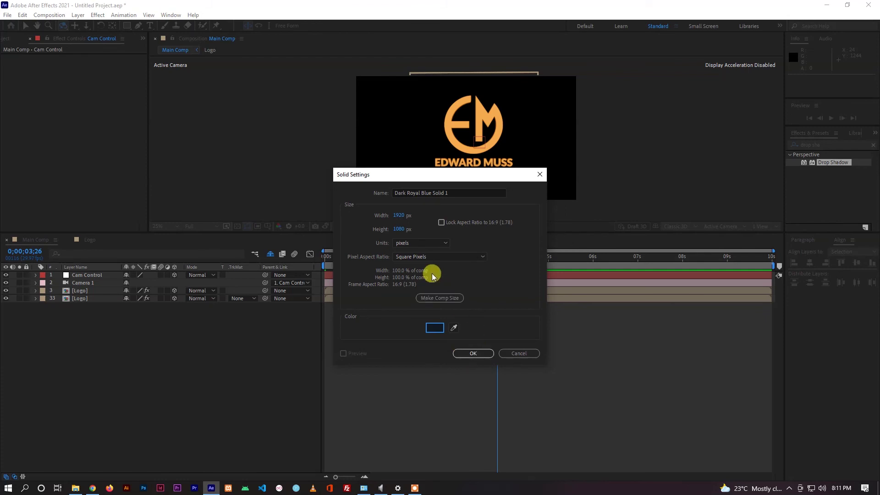
left_click(474, 352)
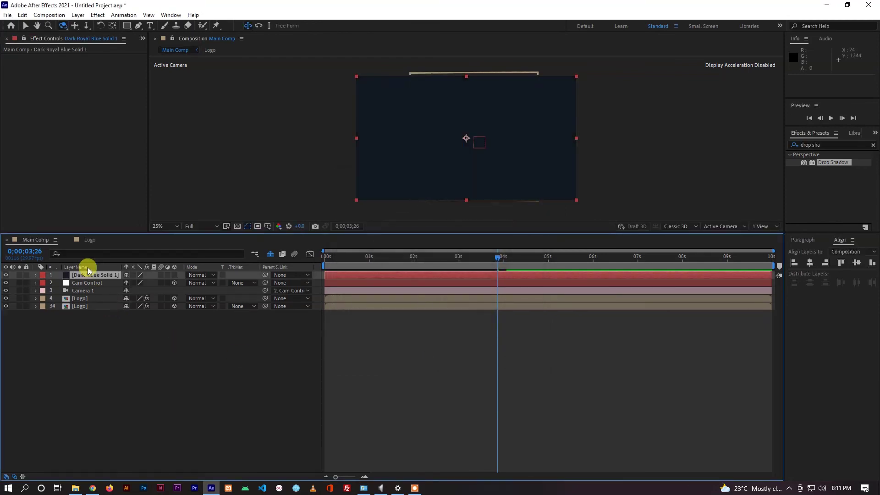
left_click_drag(87, 274, 85, 309)
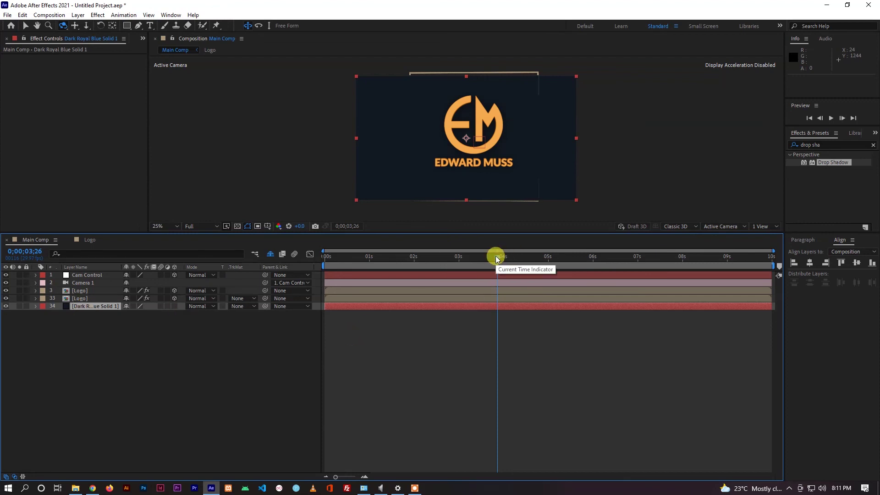
left_click_drag(497, 258, 324, 273)
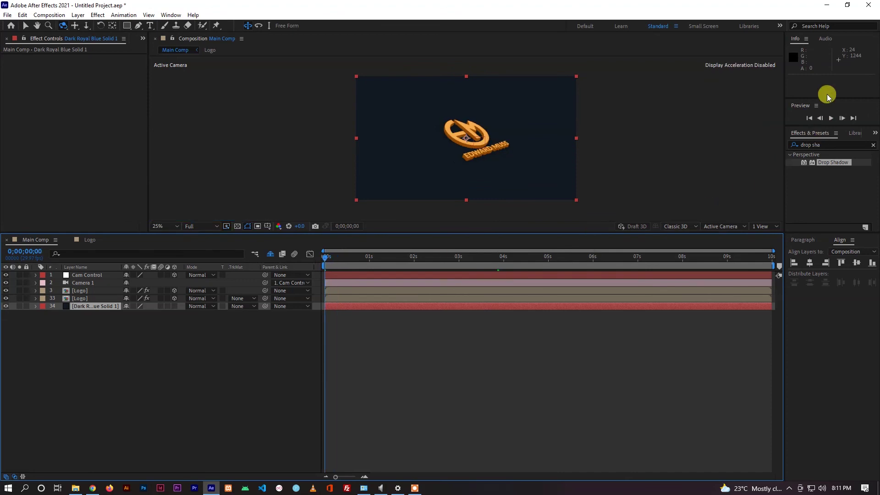
left_click(830, 120)
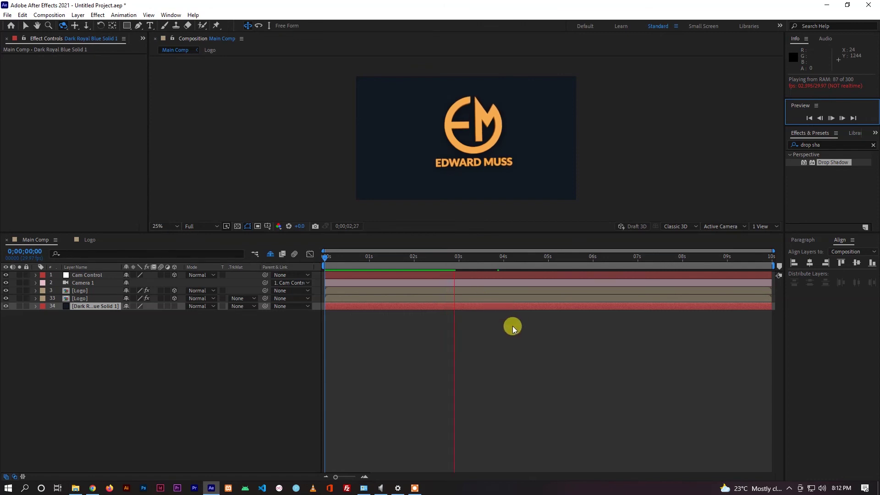
left_click(92, 238)
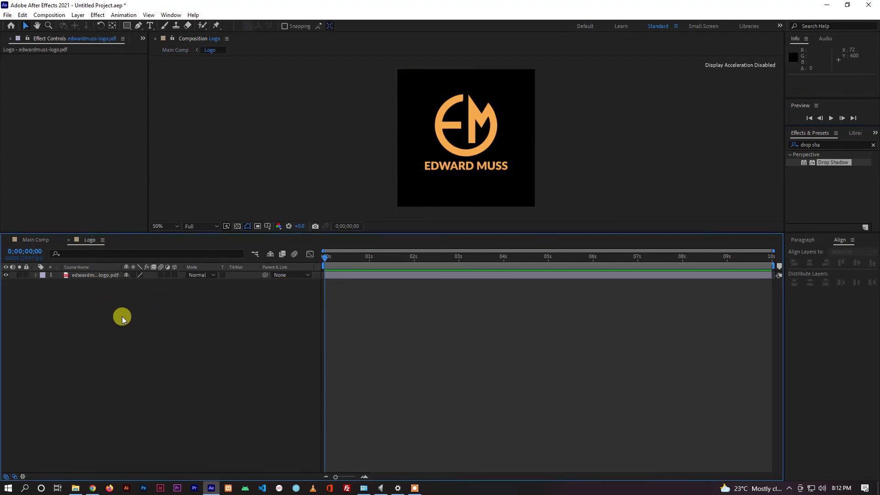
left_click(34, 239)
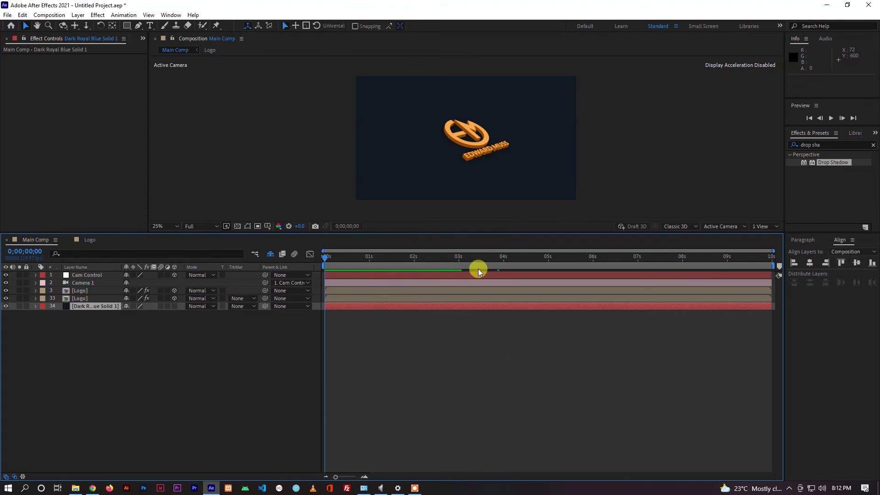
left_click(830, 118)
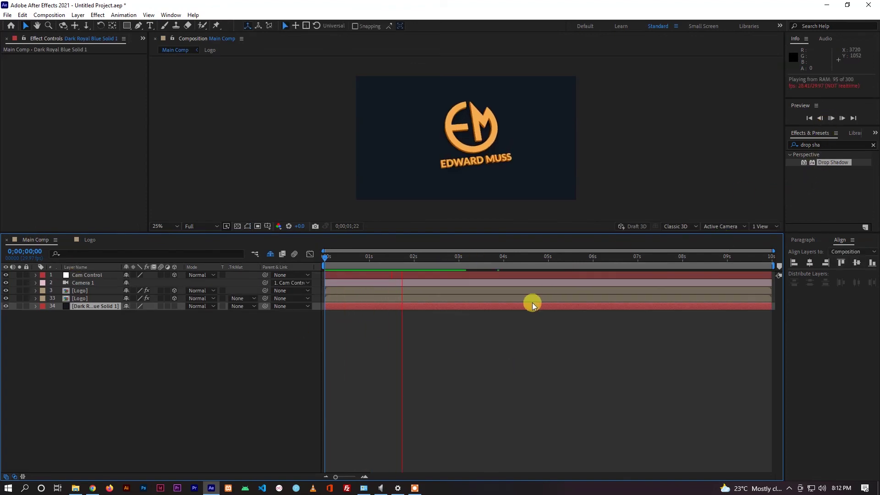
key("space")
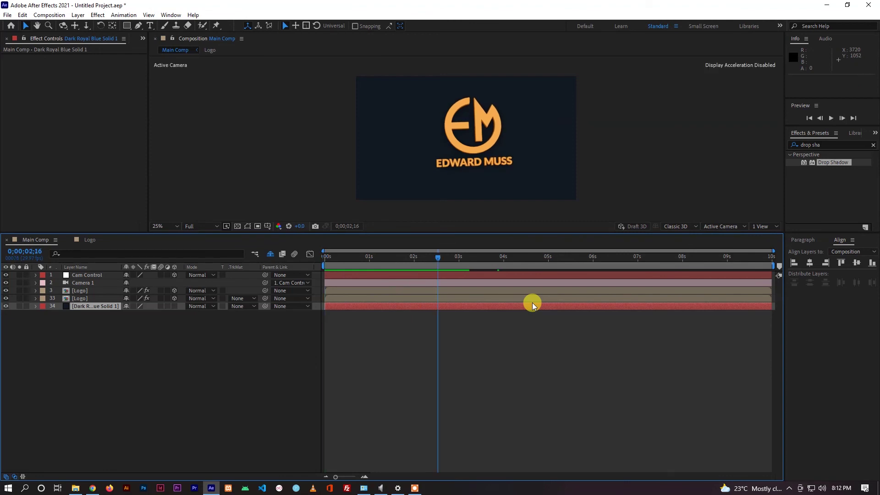